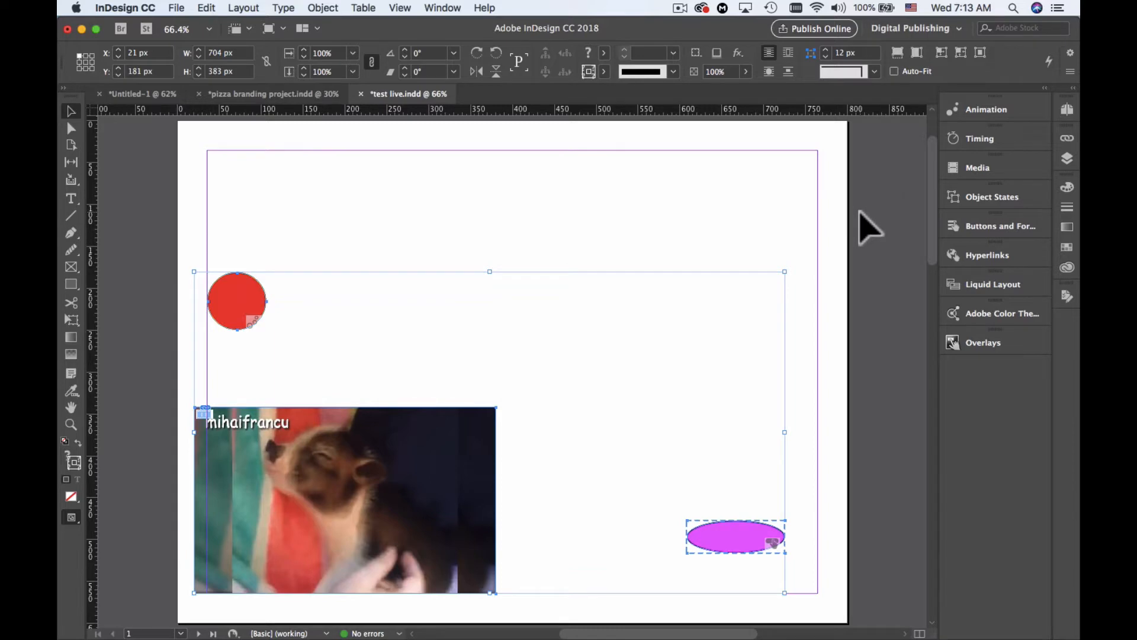
# Step: Open the EPUB Interactivity Preview for the document and enlarge its window to cover most of the page
pyautogui.scroll(3, 860, 212)
pyautogui.scroll(-10, 860, 212)
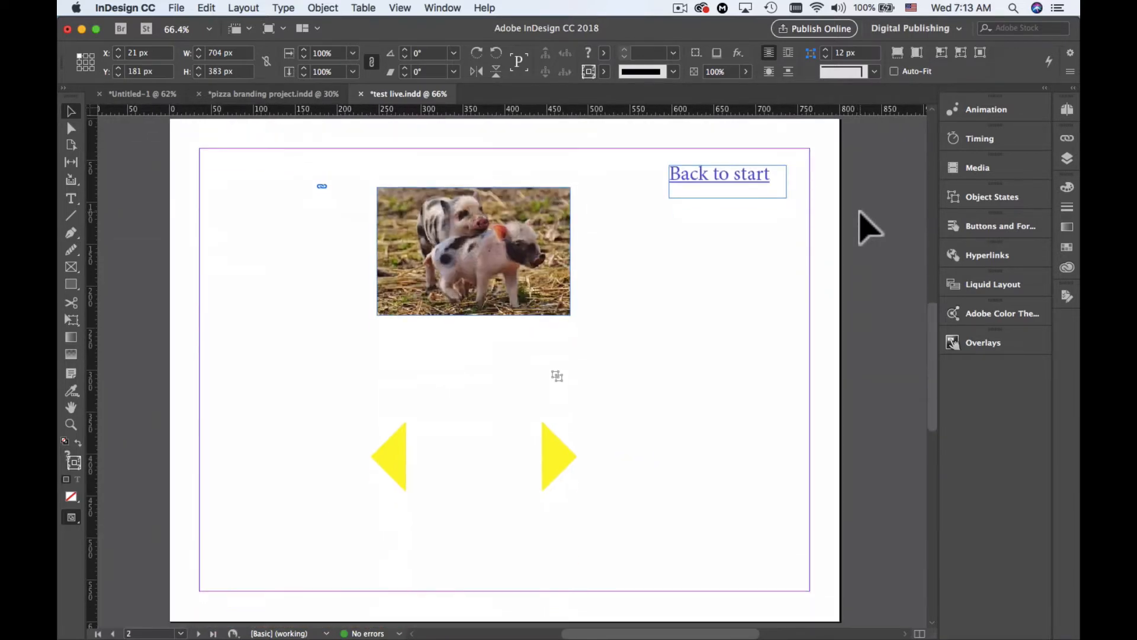
pyautogui.scroll(8, 823, 232)
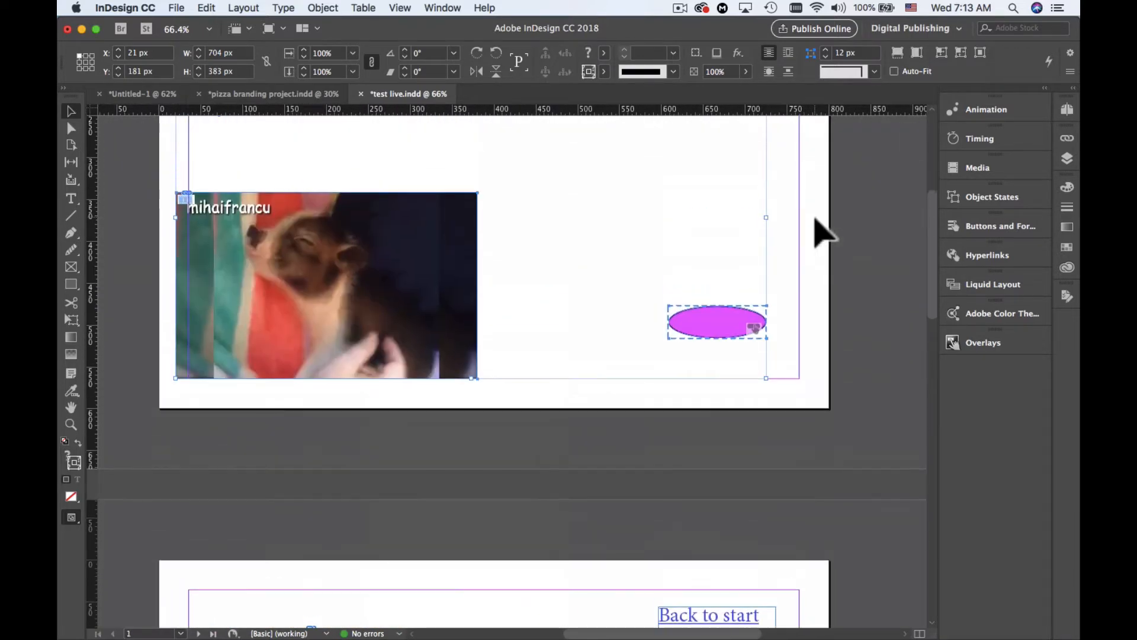
pyautogui.scroll(5, 528, 241)
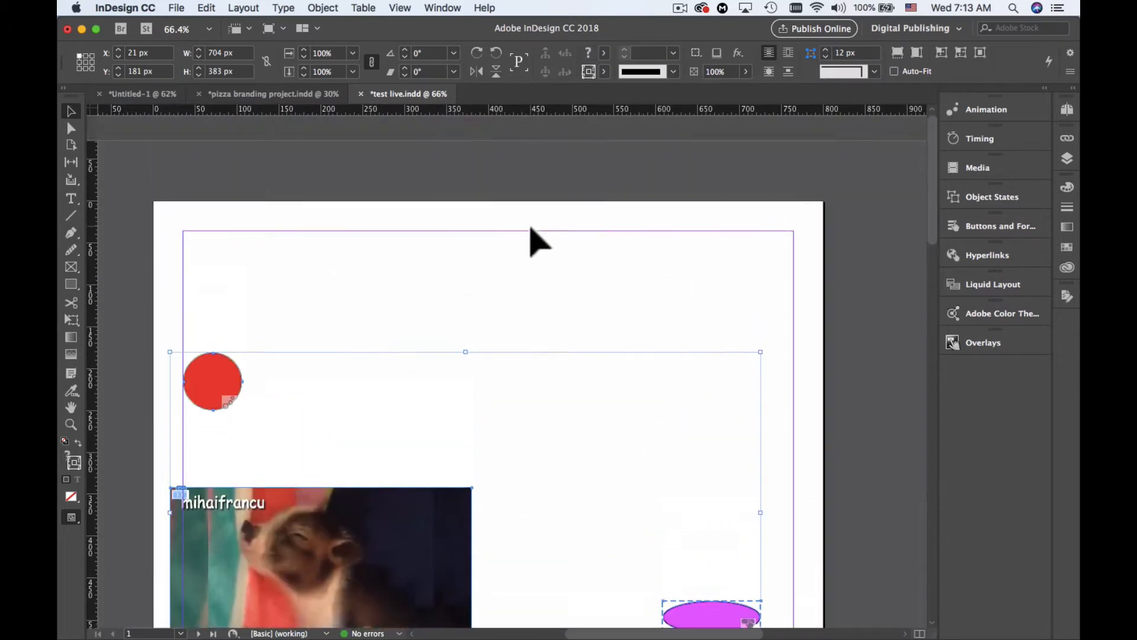
pyautogui.scroll(-3, 531, 241)
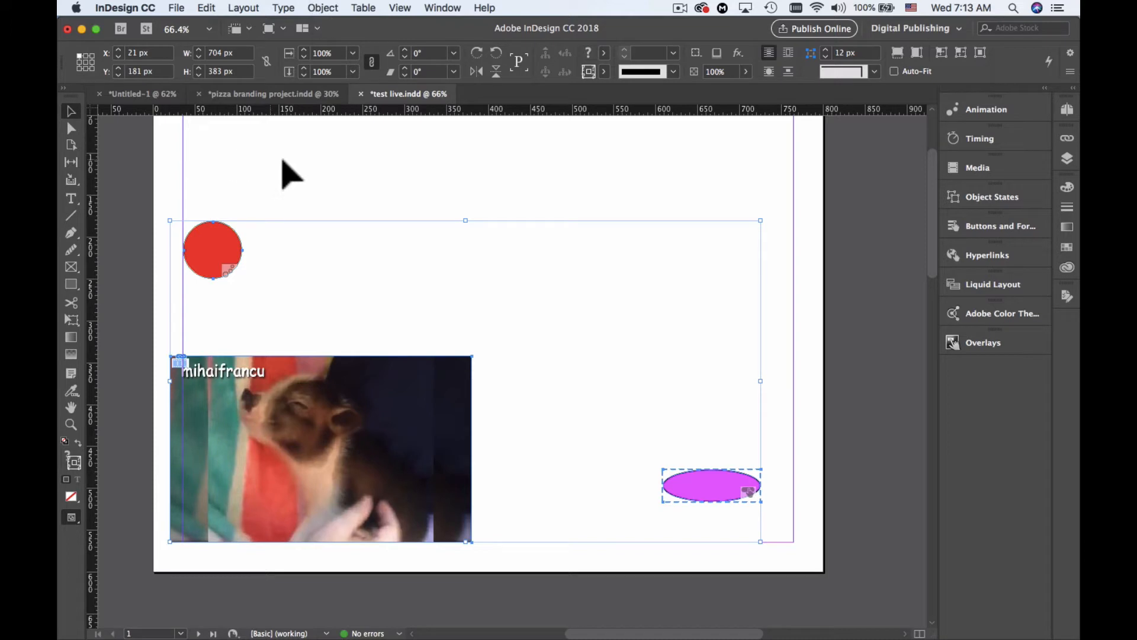
pyautogui.click(443, 8)
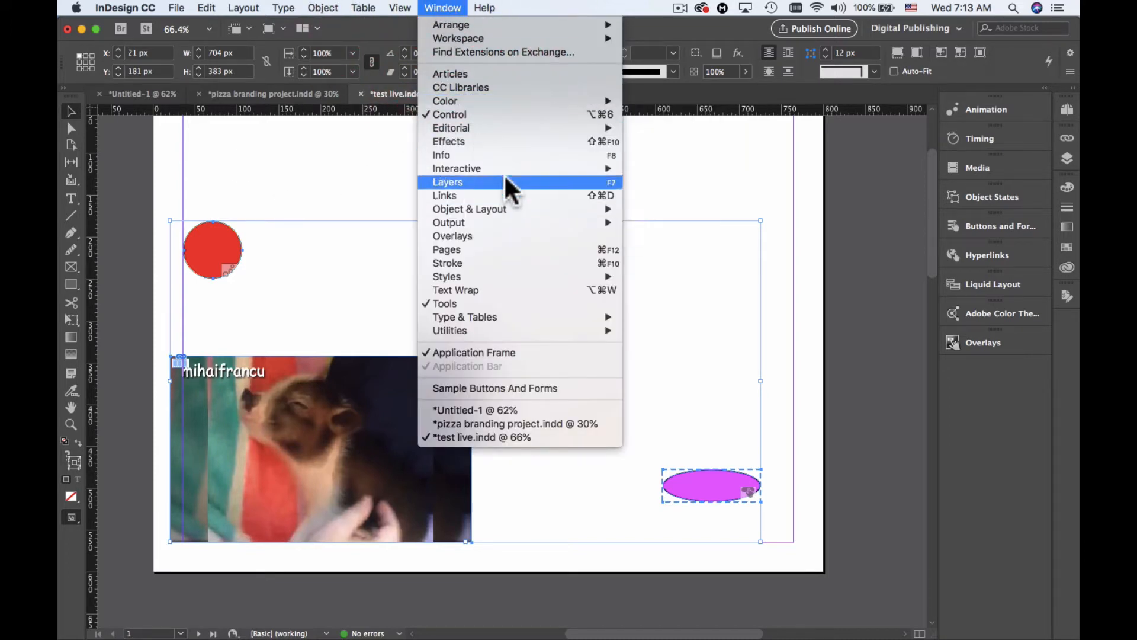
pyautogui.moveTo(507, 169)
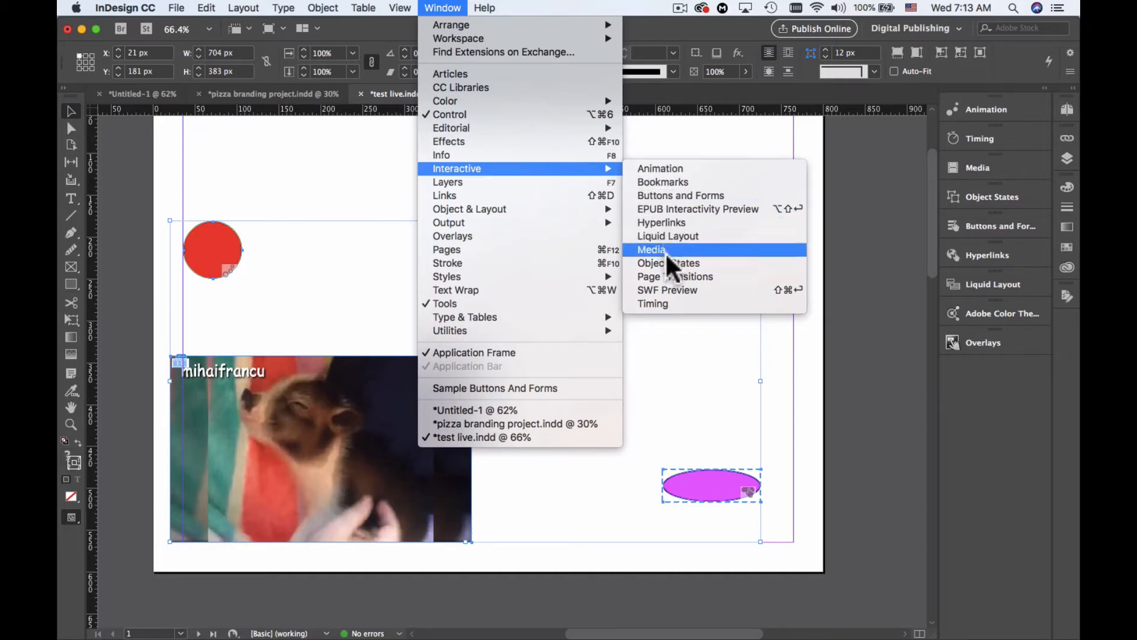
pyautogui.click(708, 208)
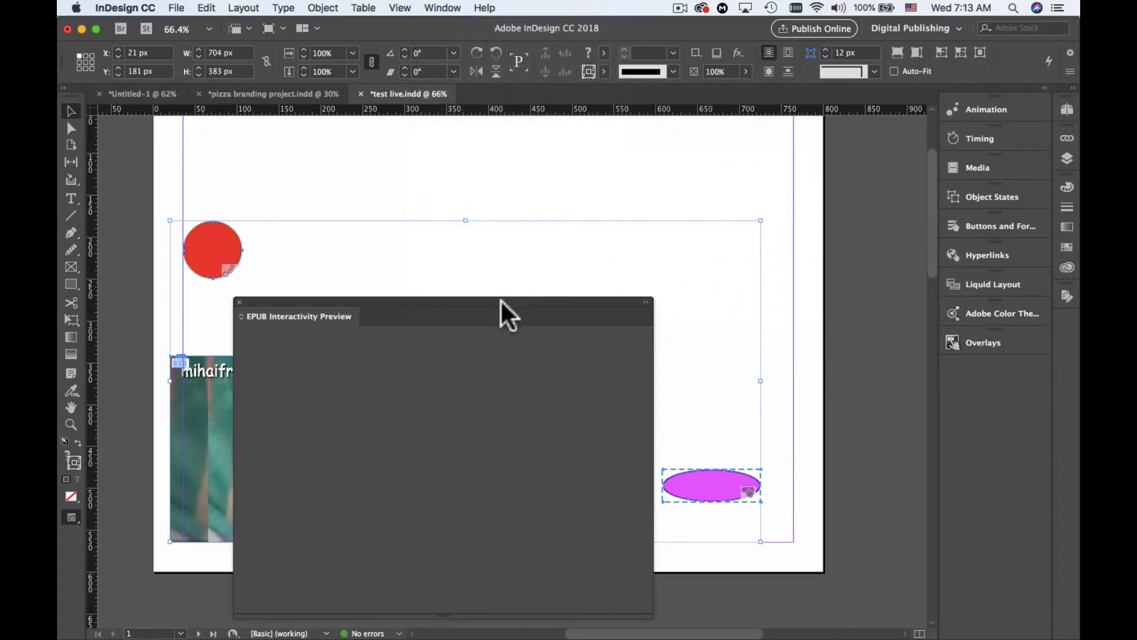
pyautogui.click(501, 249)
pyautogui.moveTo(335, 310); pyautogui.dragTo(392, 82)
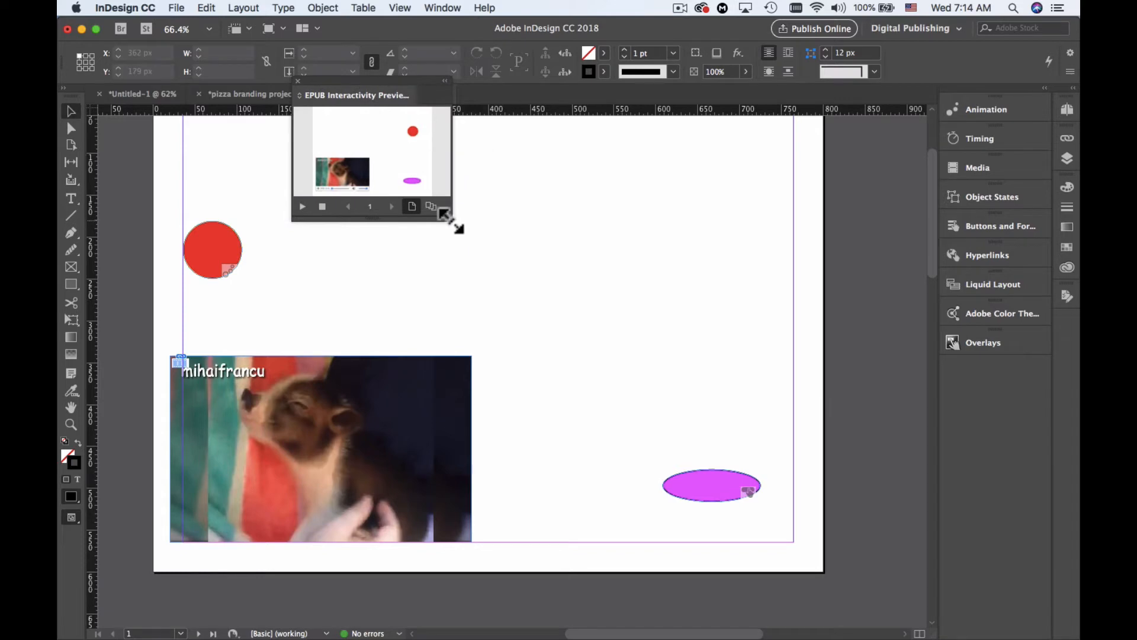
pyautogui.moveTo(451, 222); pyautogui.dragTo(826, 538)
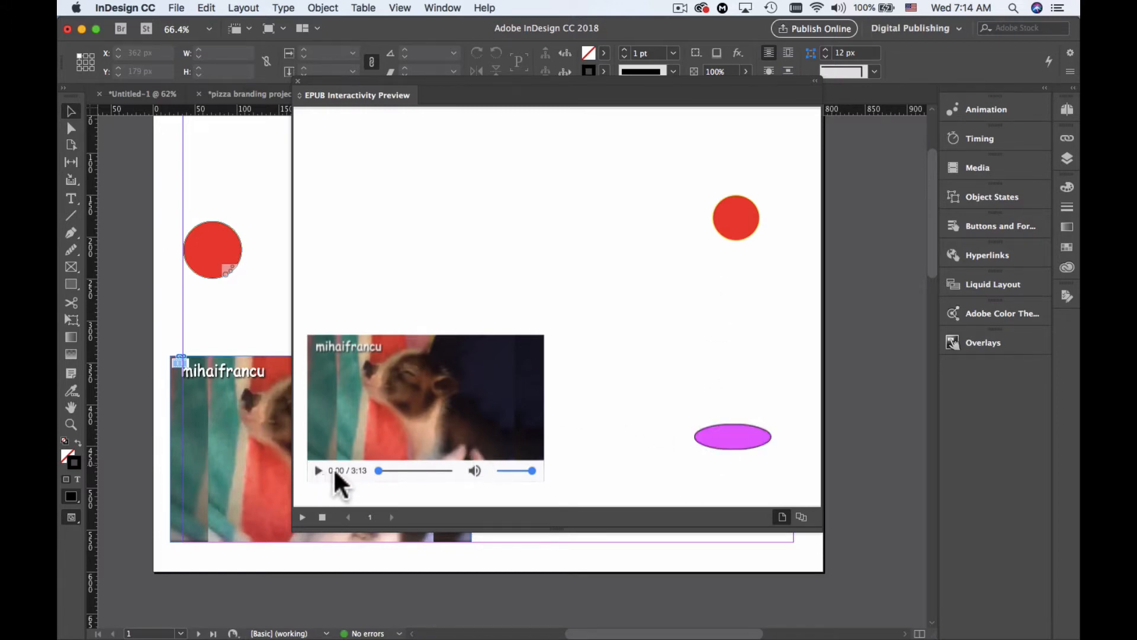
# Step: Scrub through the embedded video in the preview, and replay the preview in document mode
pyautogui.click(405, 470)
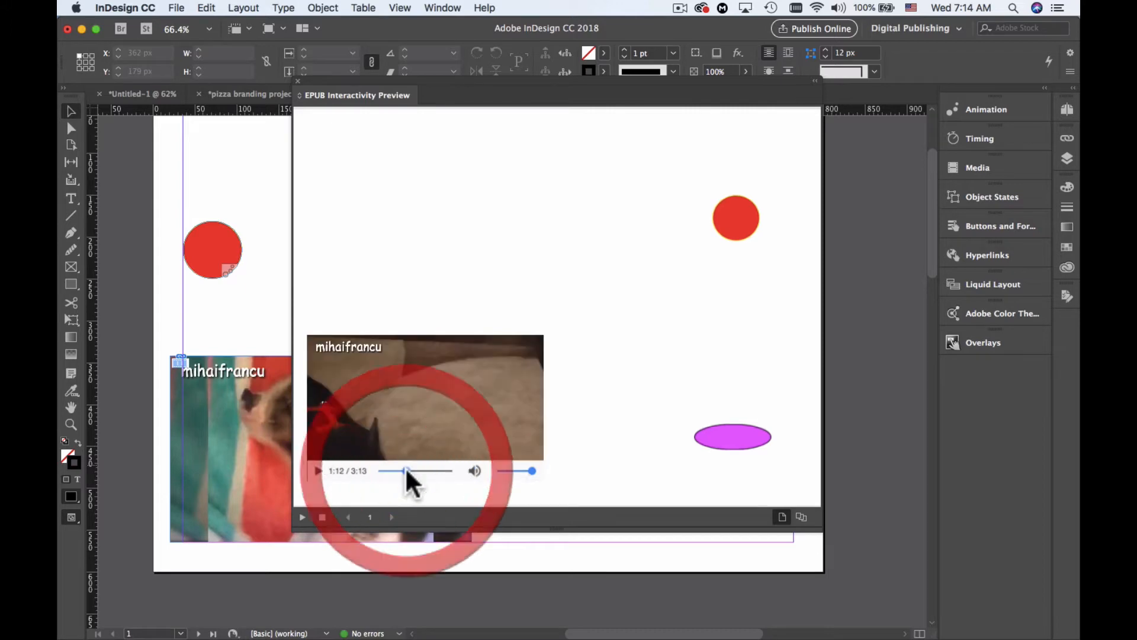
pyautogui.moveTo(405, 470); pyautogui.dragTo(392, 471)
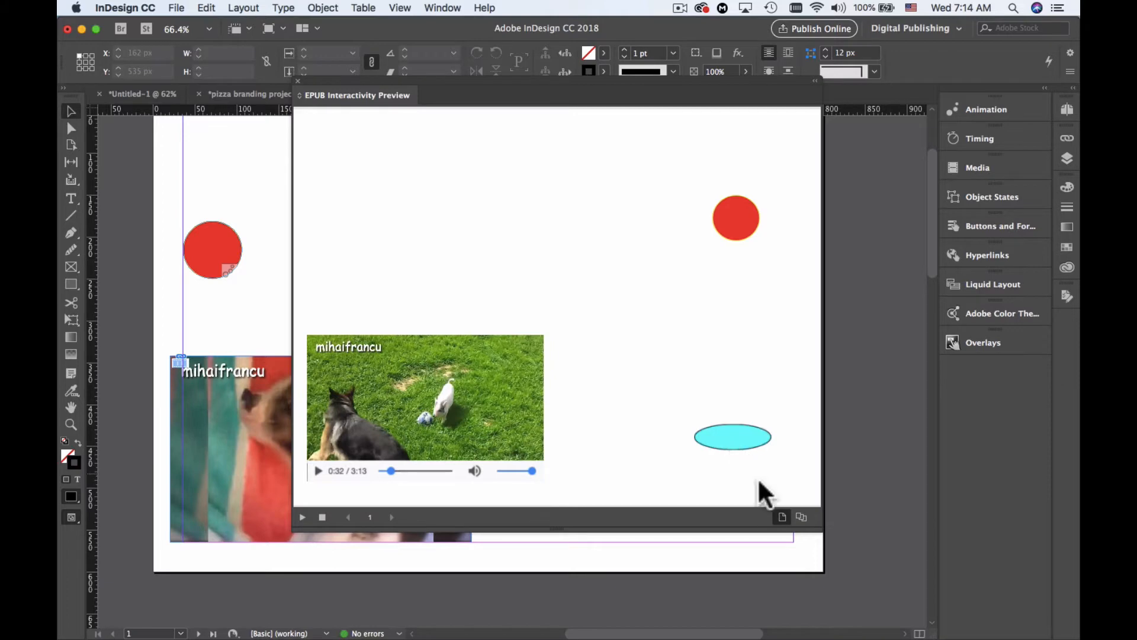
pyautogui.click(801, 517)
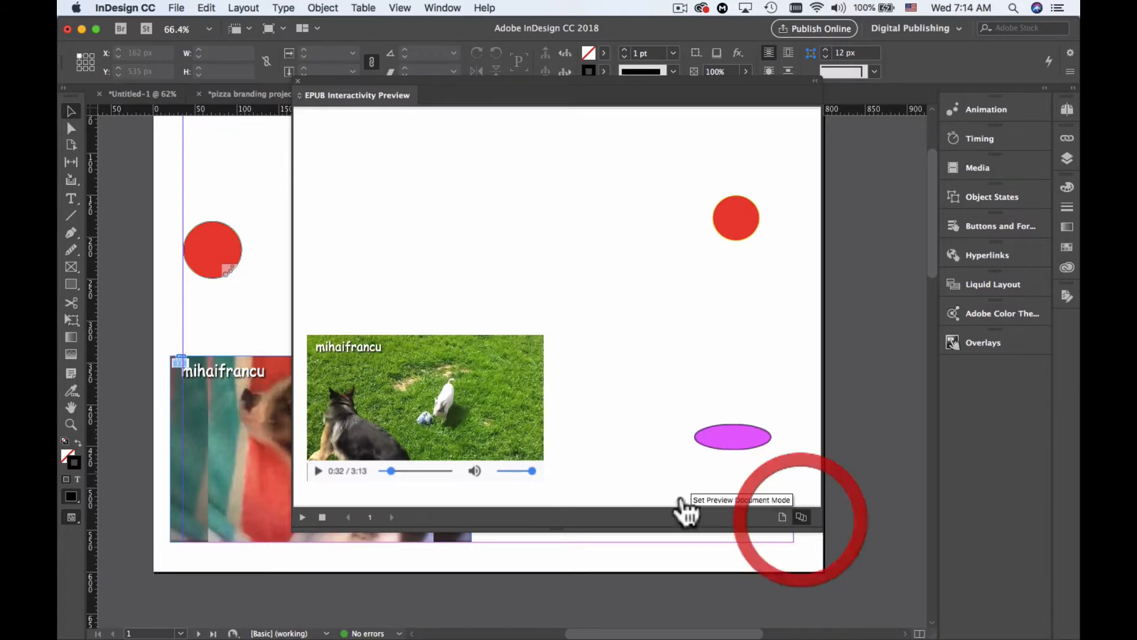
pyautogui.click(302, 518)
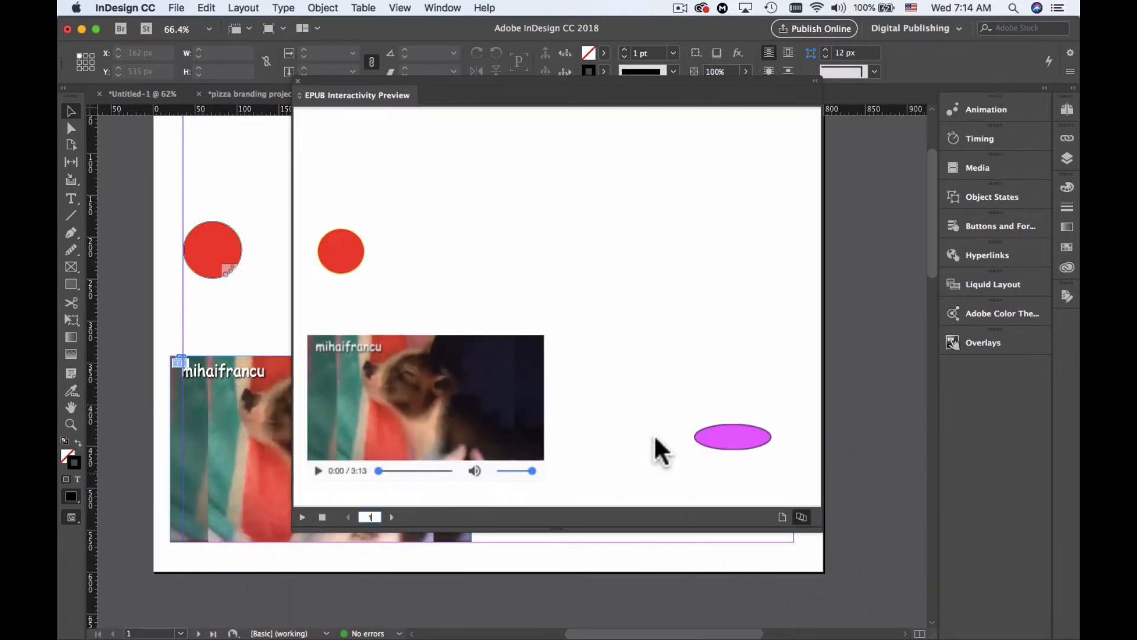
# Step: Test the purple oval button, the forward slideshow arrow and the Back to start link in the preview, and close it
pyautogui.click(737, 441)
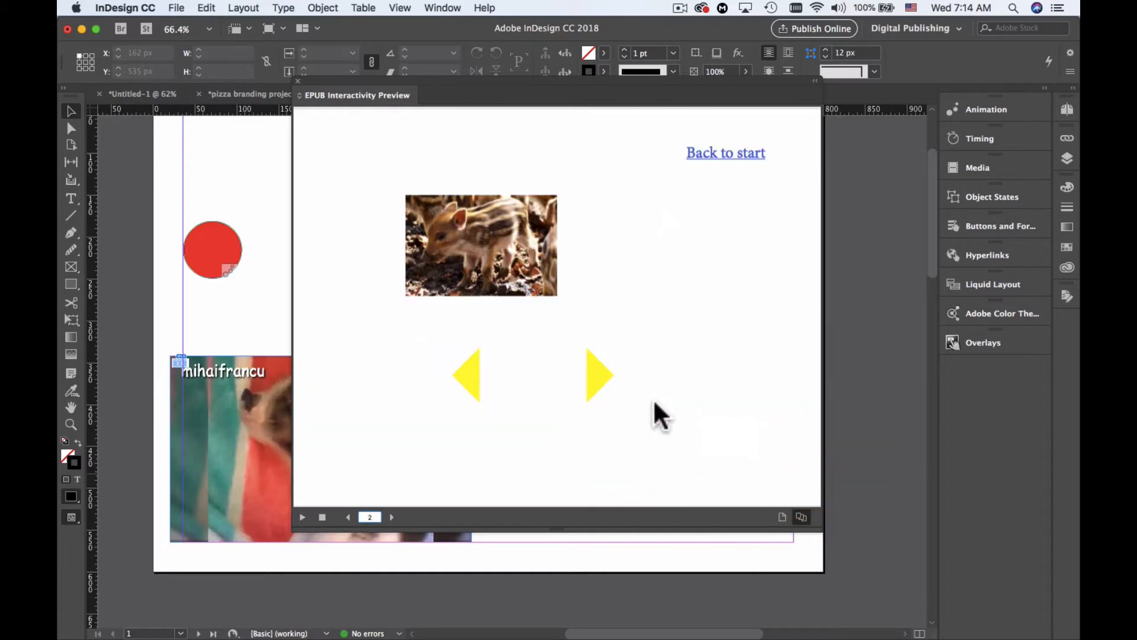
pyautogui.click(590, 386)
pyautogui.click(585, 381)
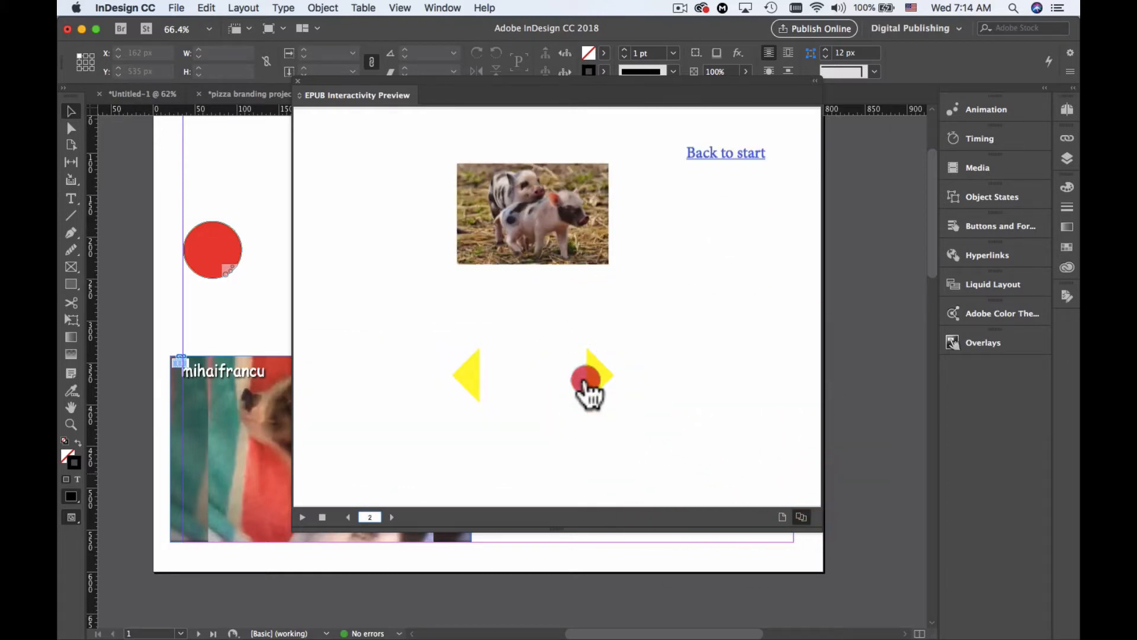
pyautogui.click(729, 152)
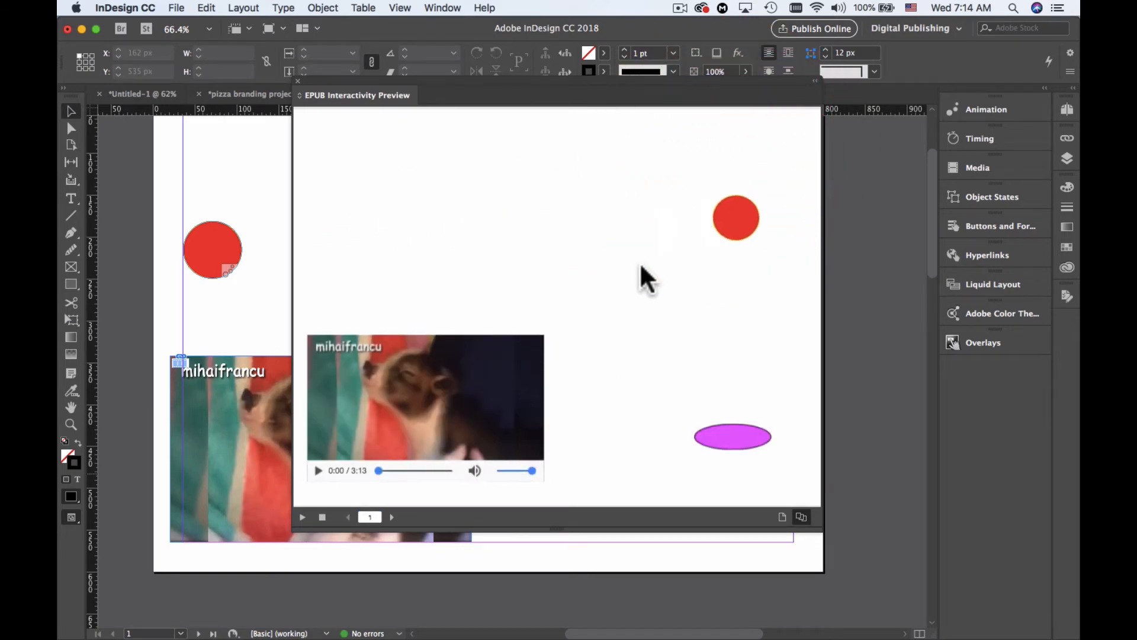
pyautogui.click(296, 80)
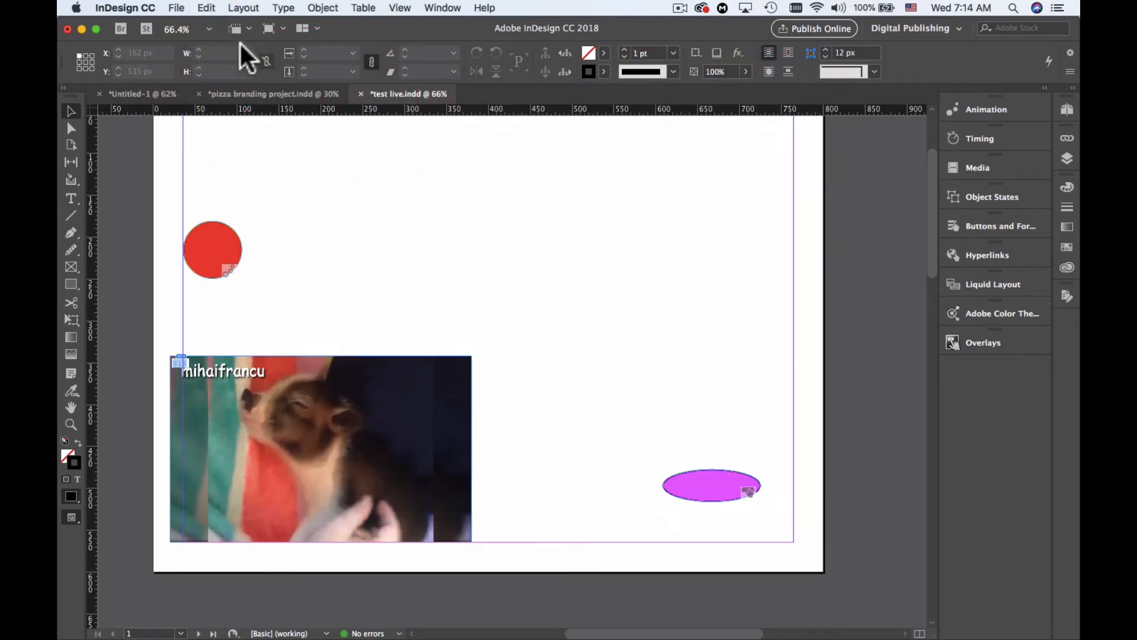
# Step: Set up an export of the document named test in EPUB (Fixed Layout) format
pyautogui.click(176, 7)
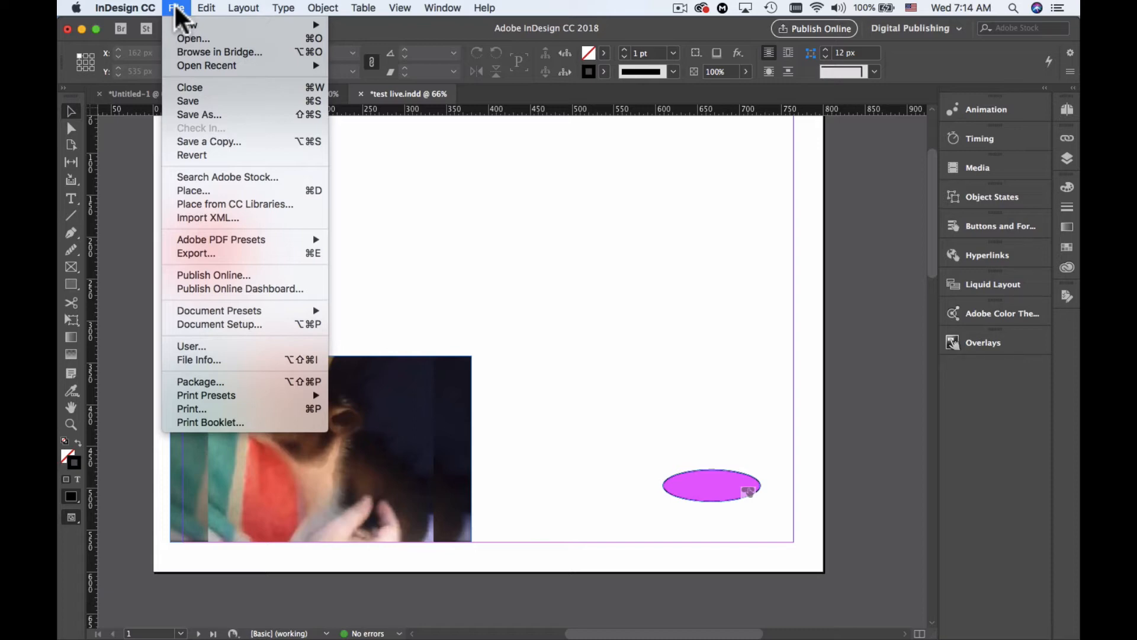
pyautogui.click(210, 255)
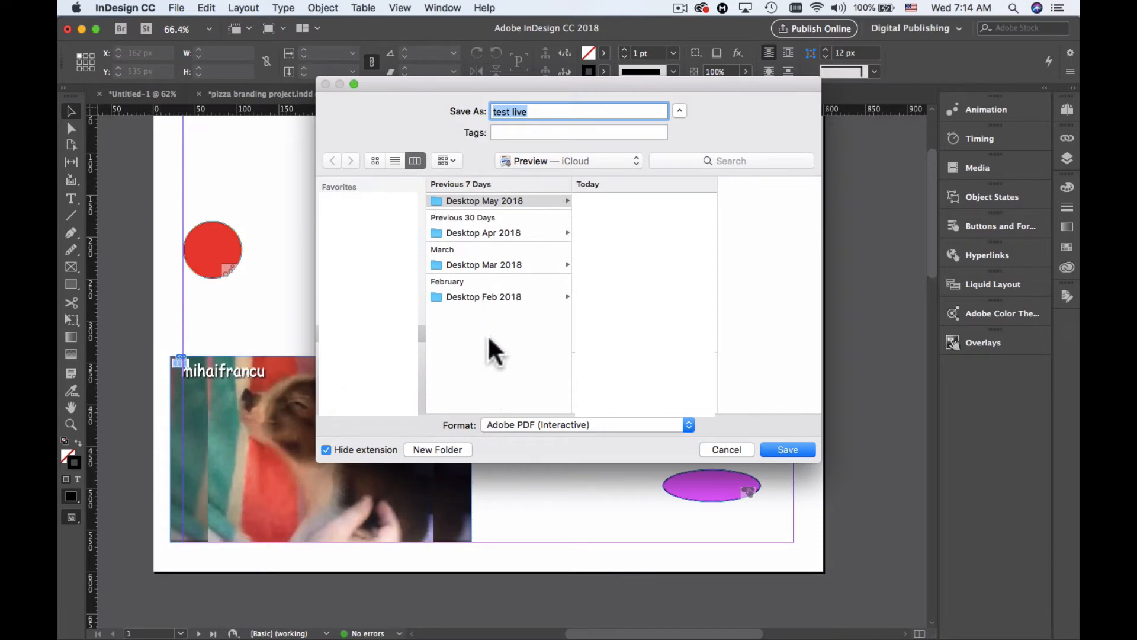
pyautogui.click(536, 112)
pyautogui.press('BackSpace')
pyautogui.press('BackSpace')
pyautogui.press('BackSpace')
pyautogui.press('BackSpace')
pyautogui.press('BackSpace')
pyautogui.click(509, 423)
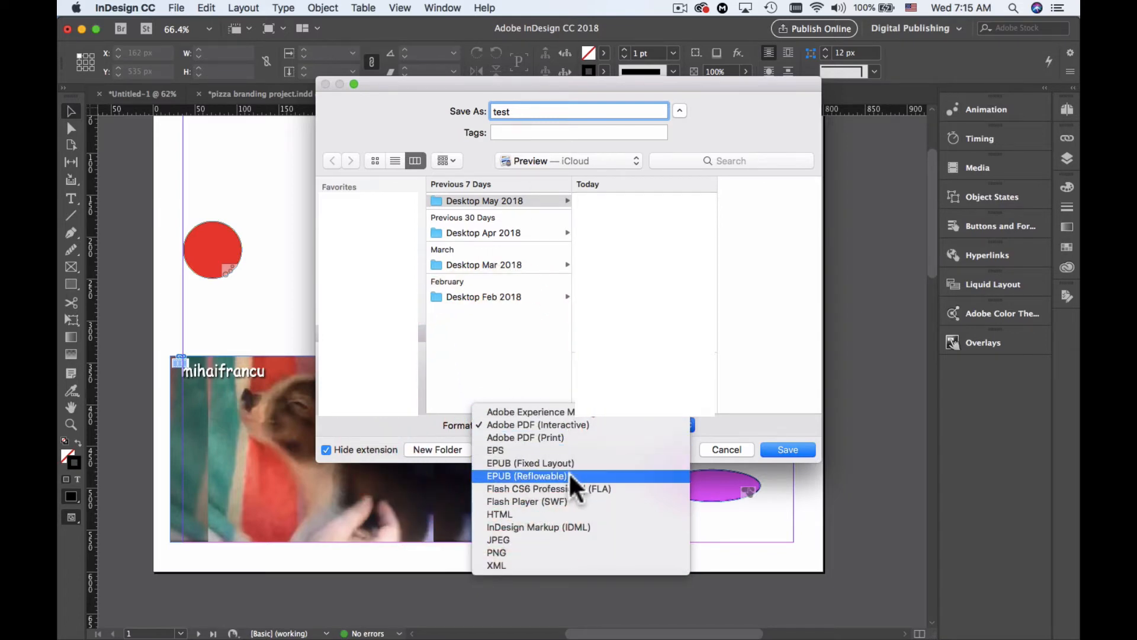
pyautogui.click(622, 464)
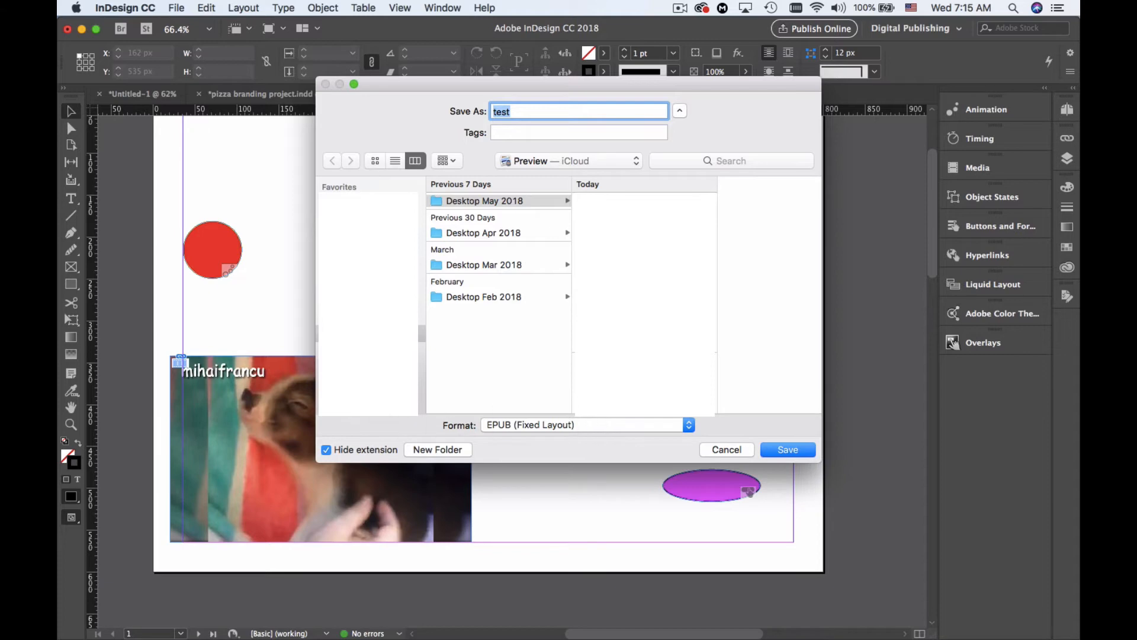
# Step: Save the EPUB in the iCloud Documents location, exporting all pages with the first page rasterized as the cover
pyautogui.click(379, 335)
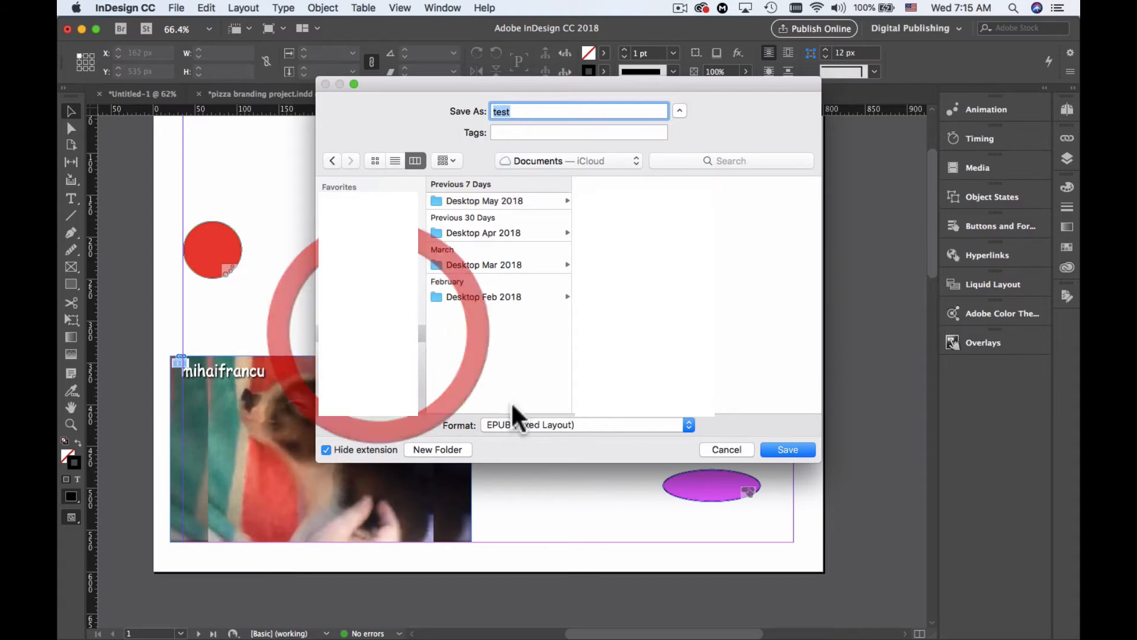
pyautogui.click(787, 449)
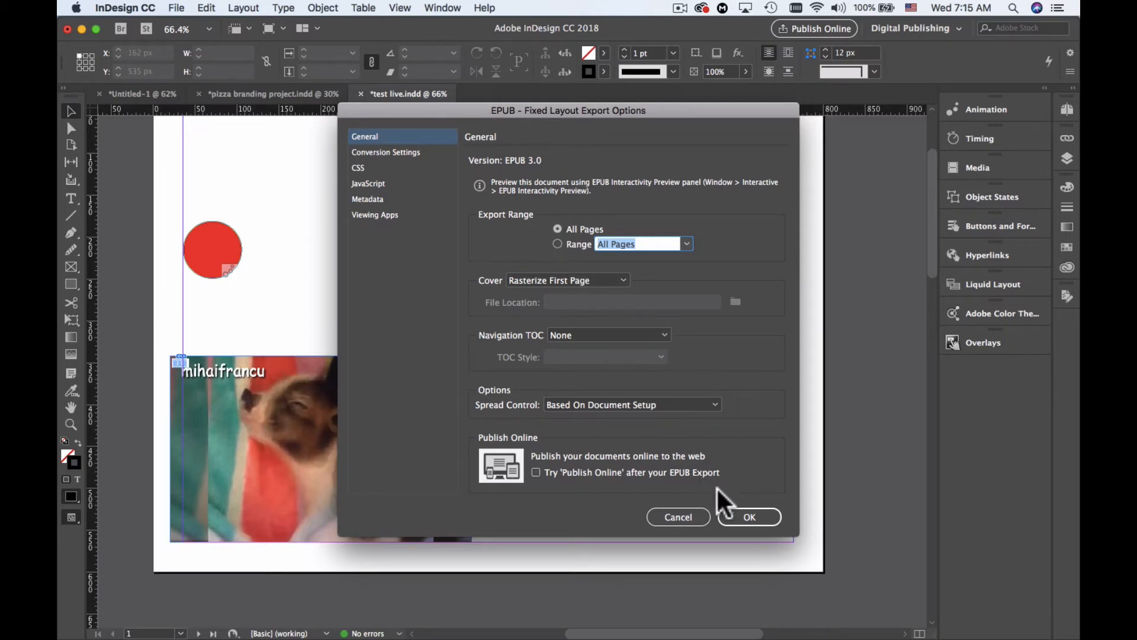
pyautogui.click(752, 515)
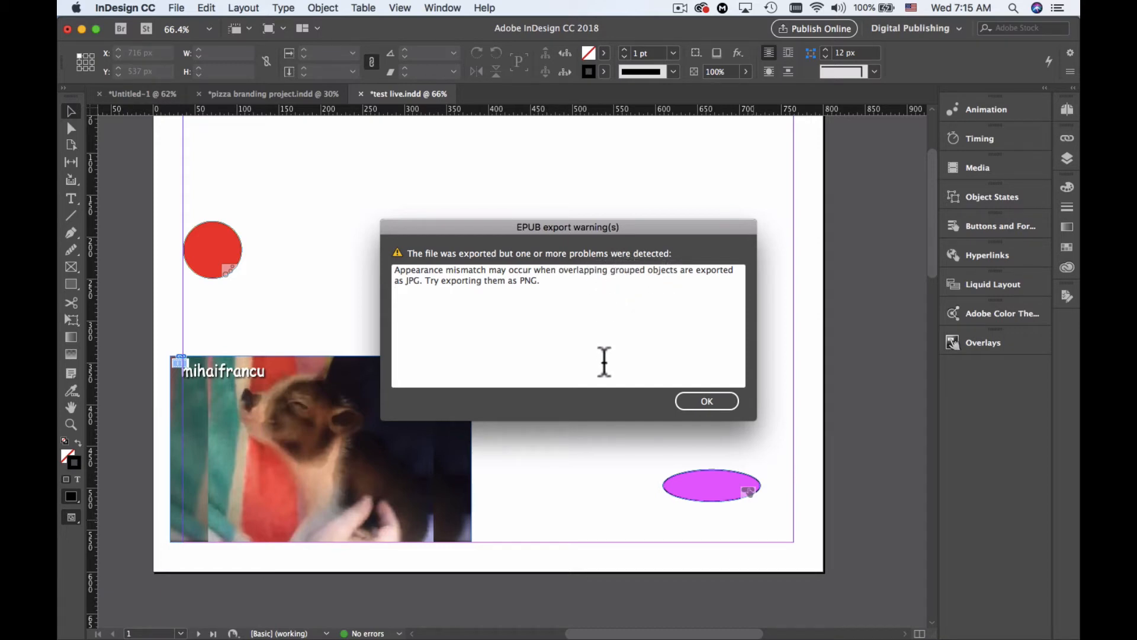
pyautogui.click(697, 403)
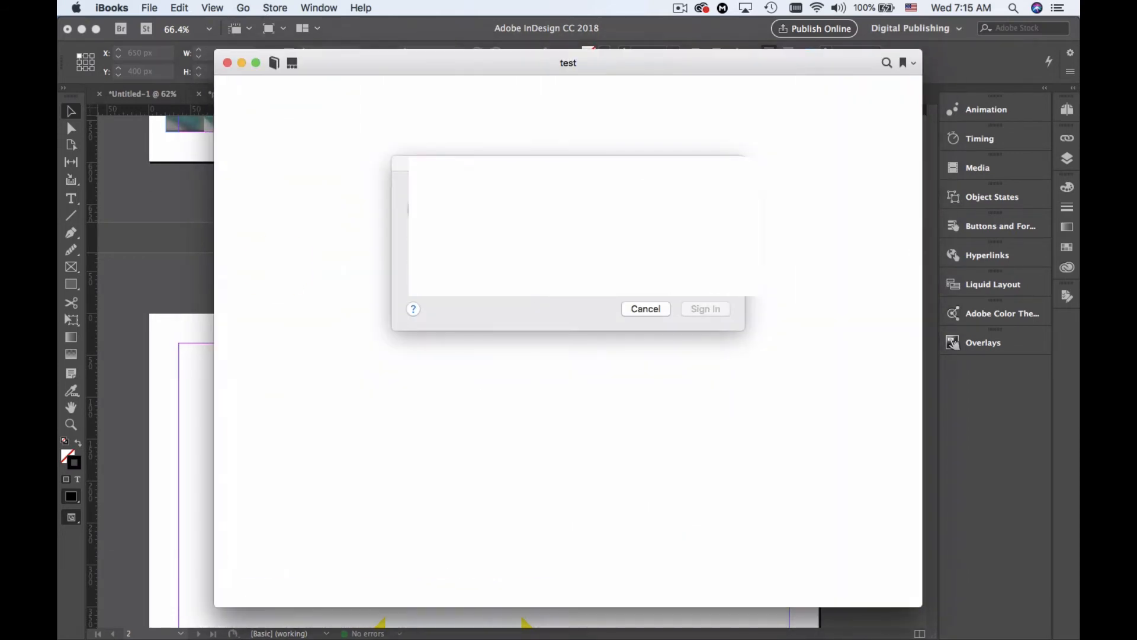
# Step: In iBooks, dismiss the sign-in request and test the exported book's purple oval button, slideshow arrows and Back to start link
pyautogui.click(645, 310)
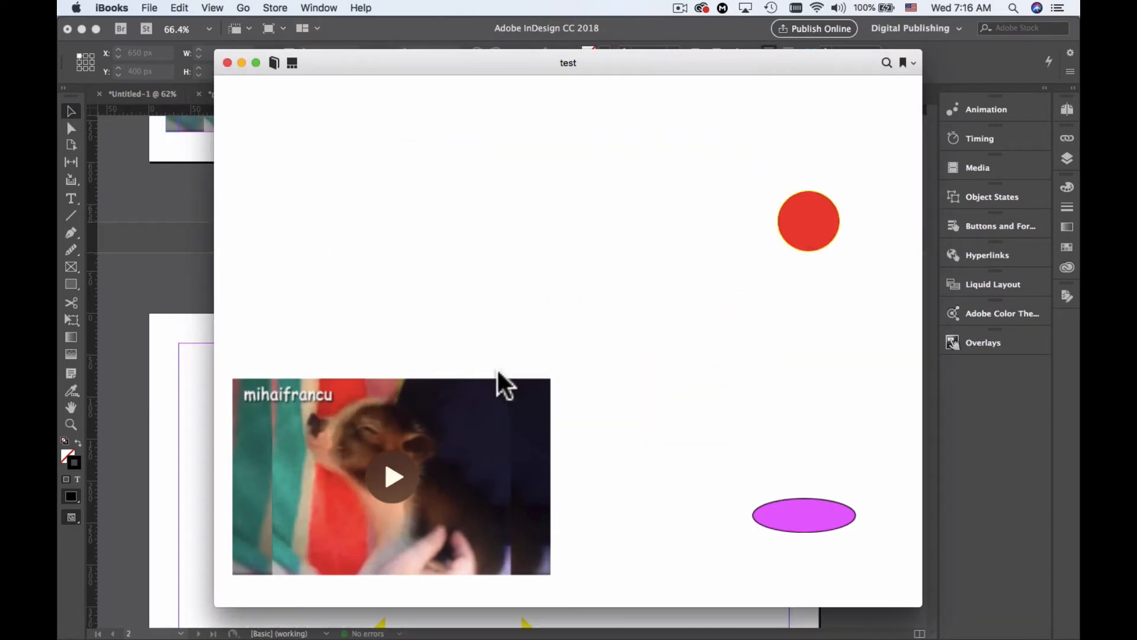
pyautogui.click(758, 521)
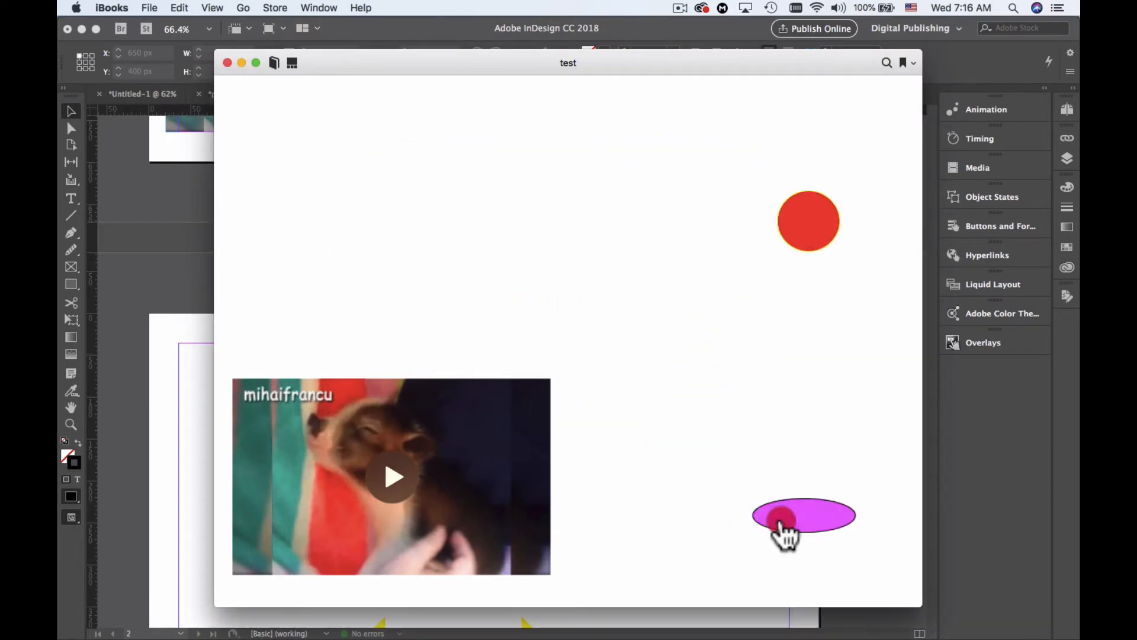
pyautogui.click(779, 528)
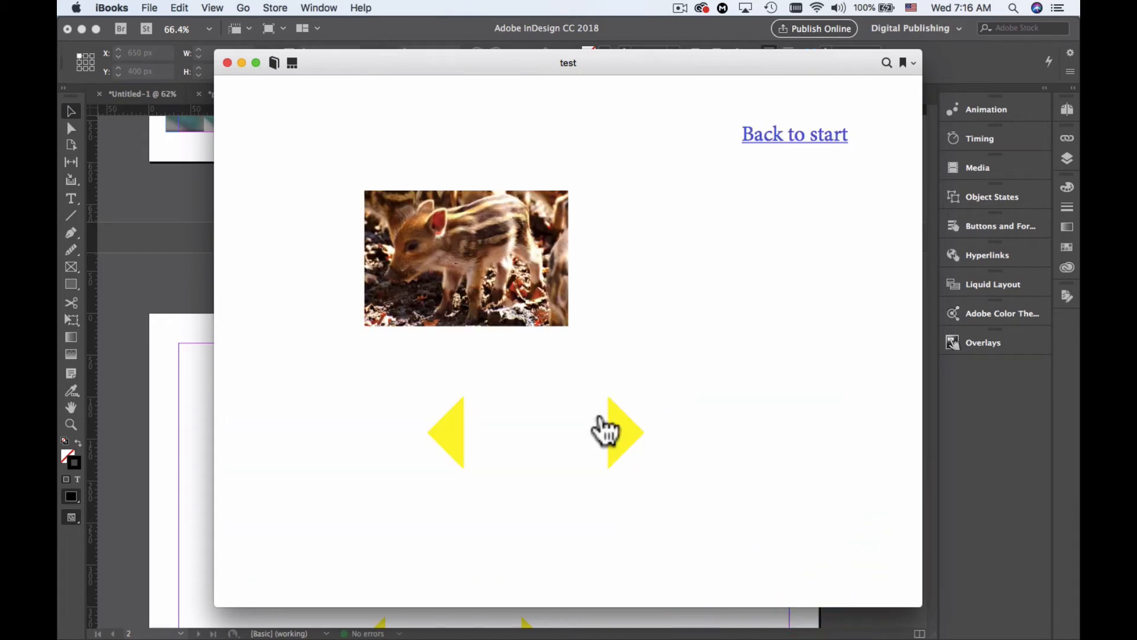
pyautogui.click(614, 436)
pyautogui.click(444, 436)
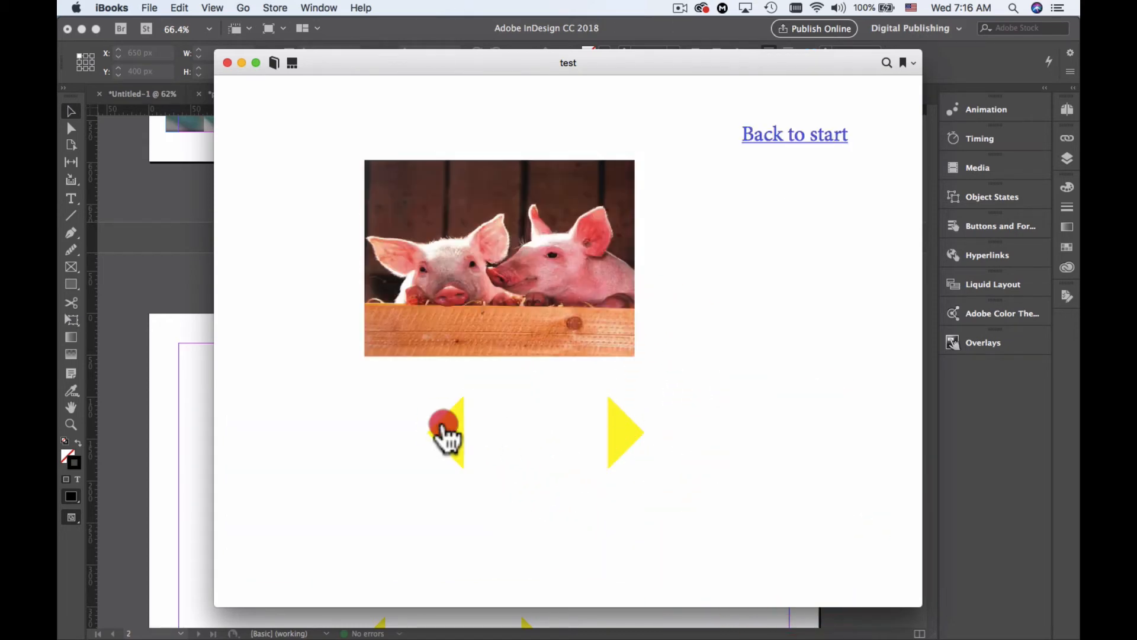
pyautogui.click(443, 436)
pyautogui.click(764, 138)
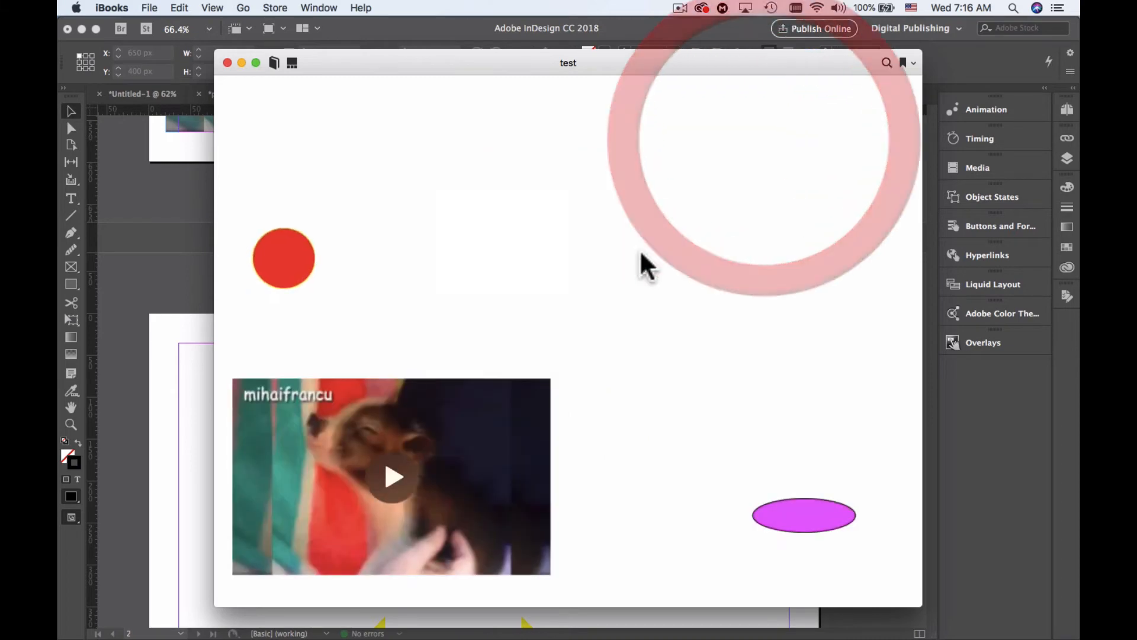
# Step: Test the embedded video's playback and the purple oval's page link in the exported book, and close the book
pyautogui.click(389, 482)
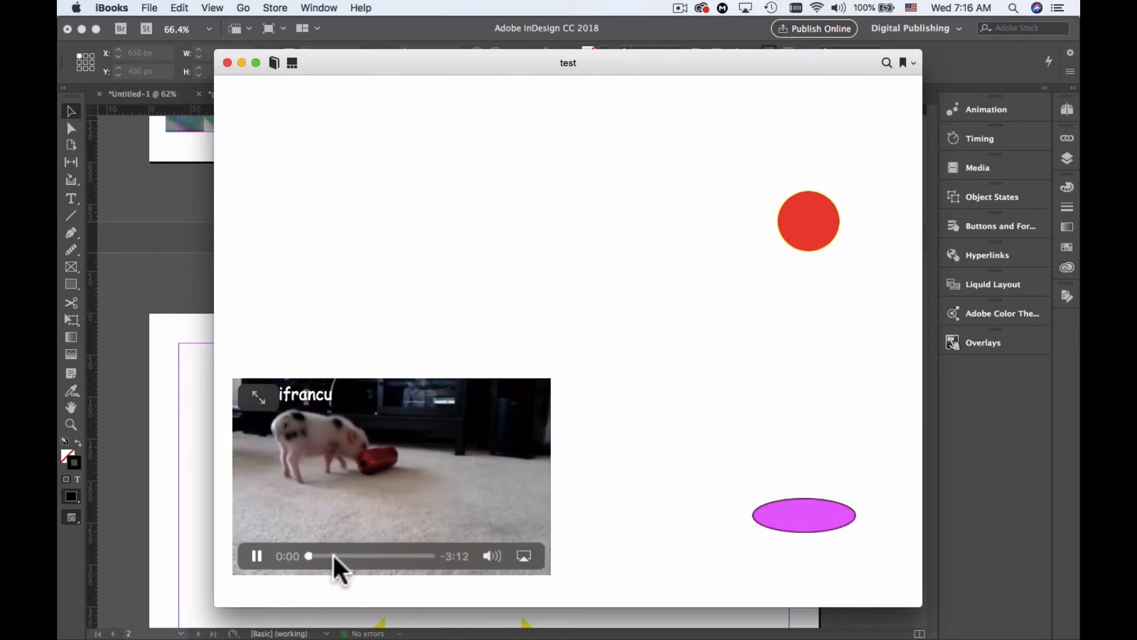
pyautogui.click(256, 555)
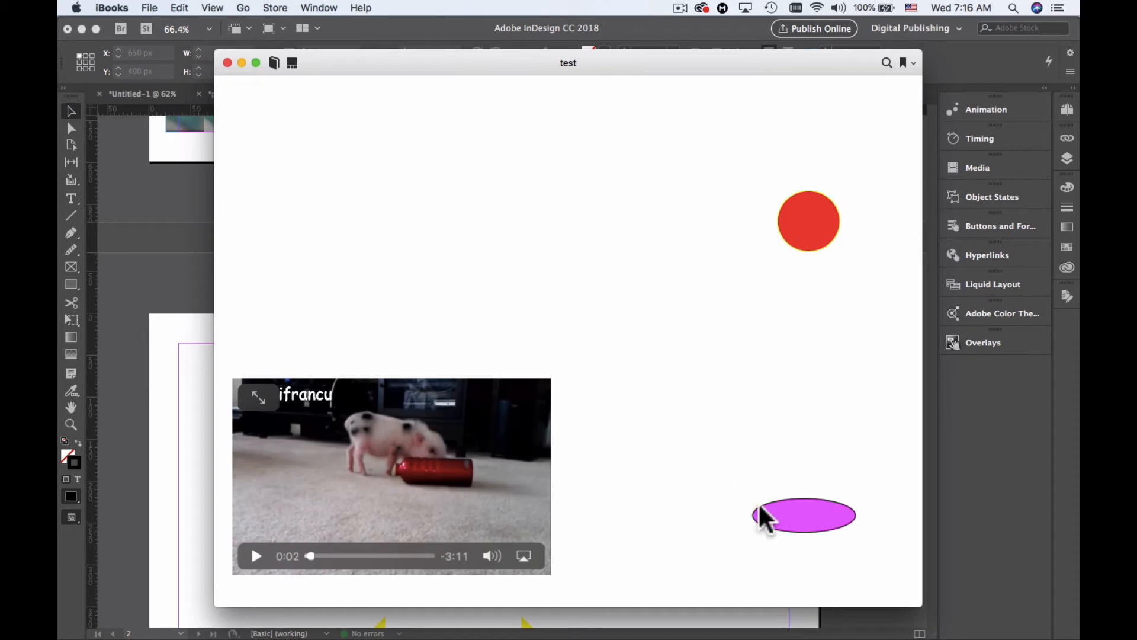
pyautogui.click(765, 524)
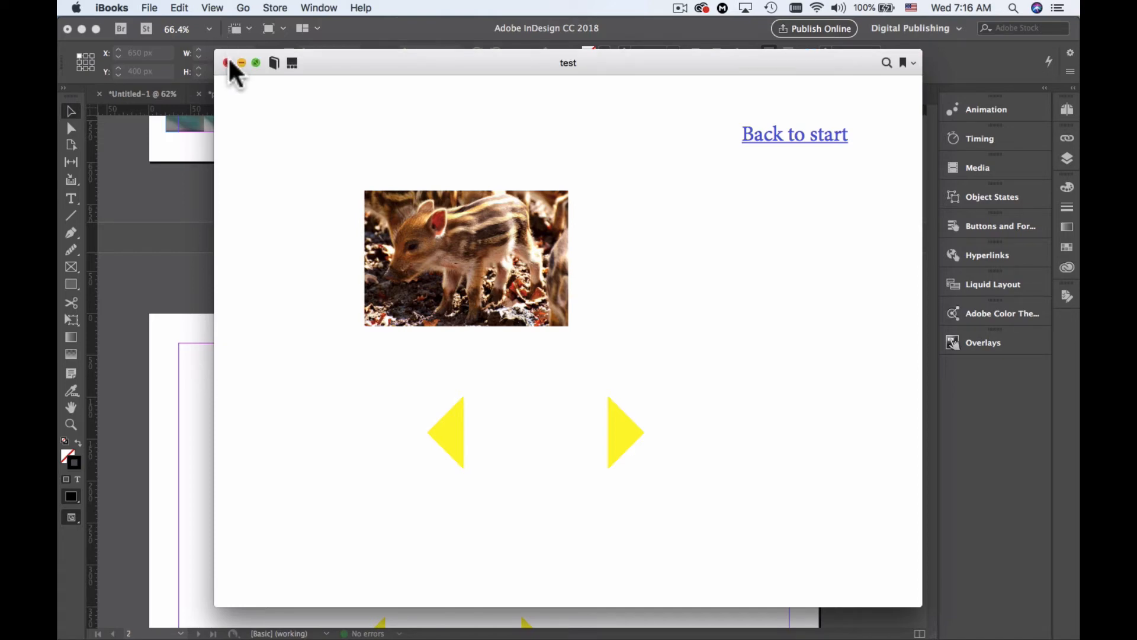
pyautogui.click(230, 61)
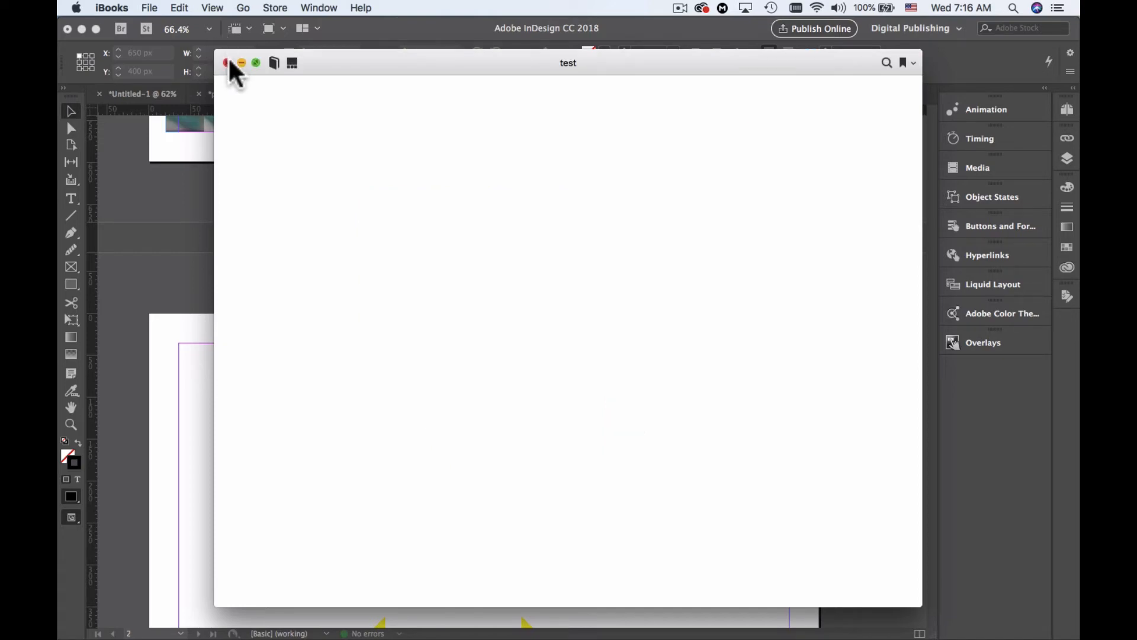
pyautogui.click(228, 63)
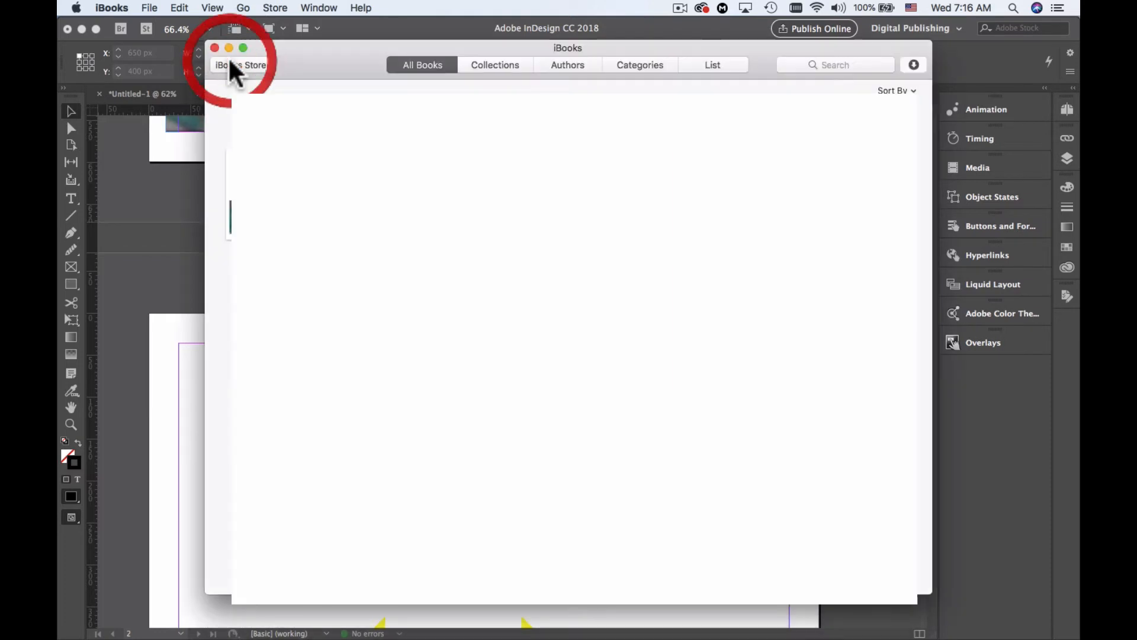
# Step: Close the iBooks library window
pyautogui.click(216, 48)
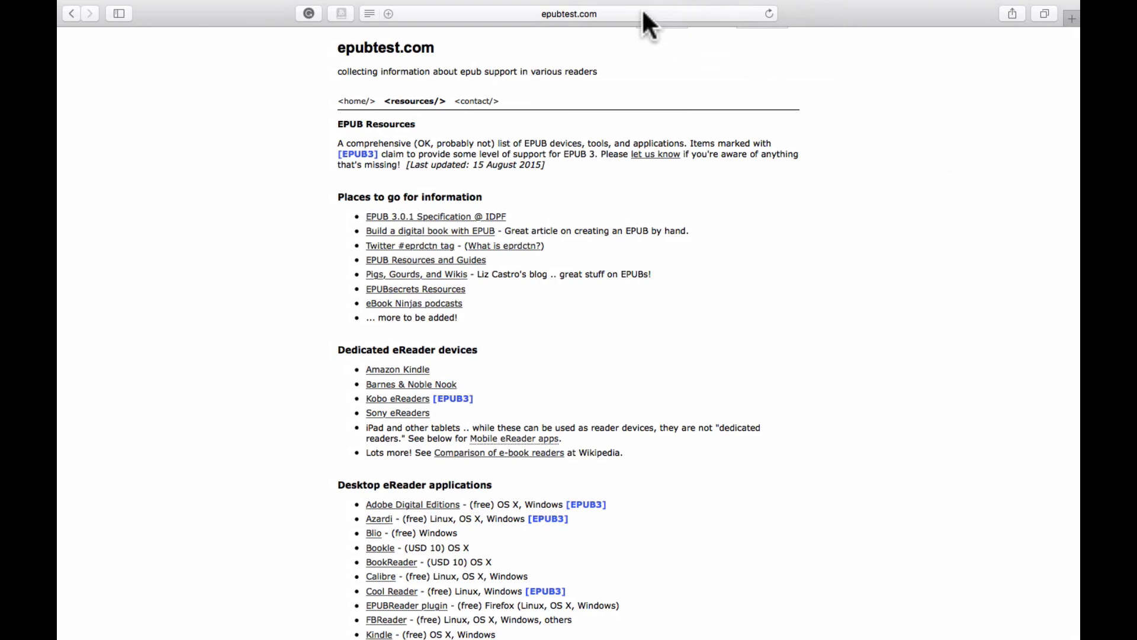
# Step: In Safari, examine the epubtest.com EPUB Resources page, from its information sources and eReader lists through the authoring, conversion and mobile tools
pyautogui.click(821, 168)
pyautogui.scroll(-4, 375, 188)
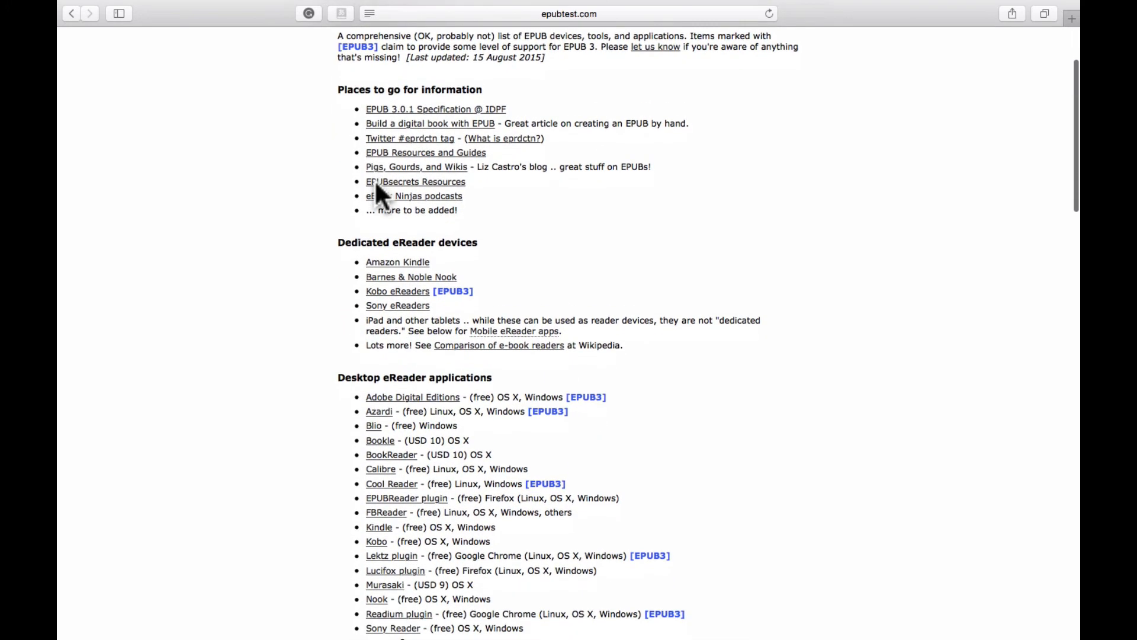
pyautogui.scroll(-3, 339, 297)
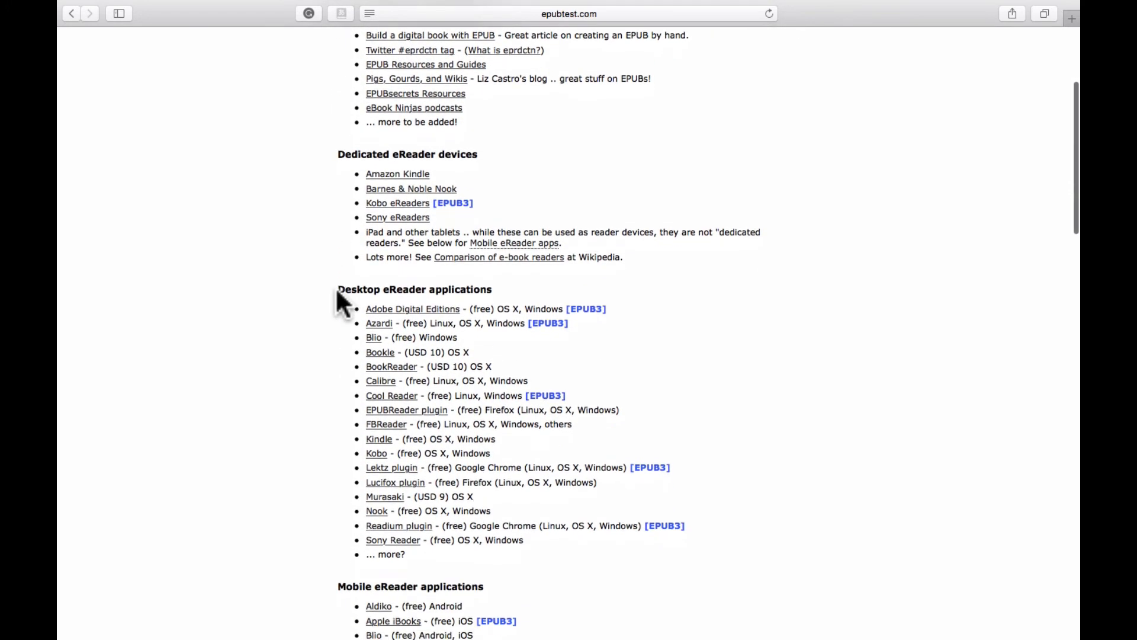
pyautogui.scroll(-6, 344, 304)
pyautogui.scroll(-3, 343, 303)
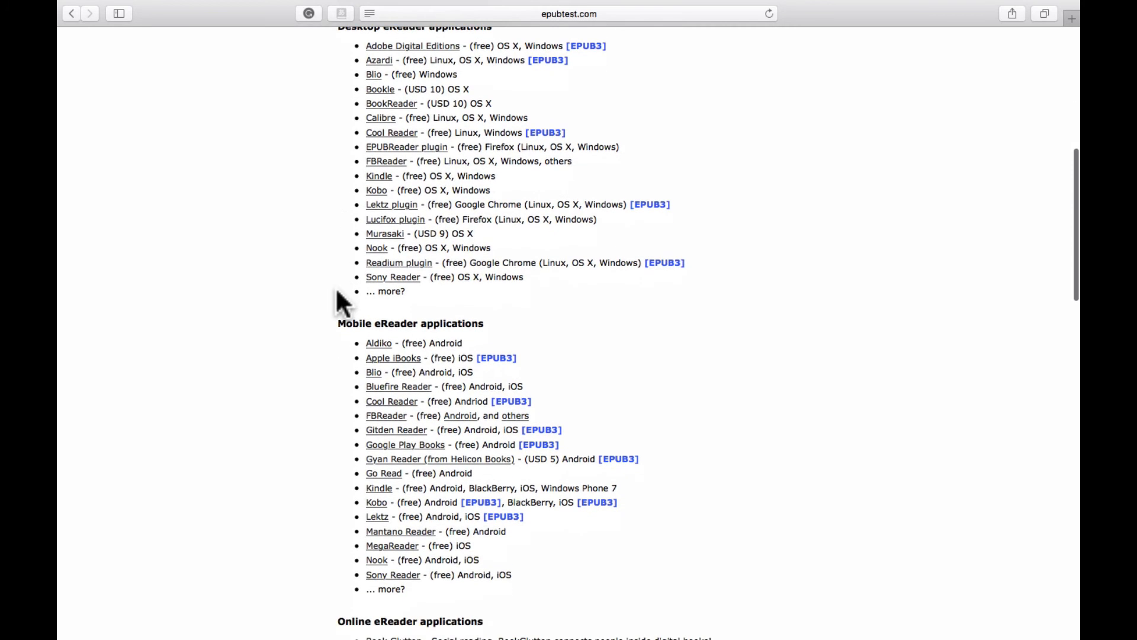
pyautogui.scroll(-7, 487, 285)
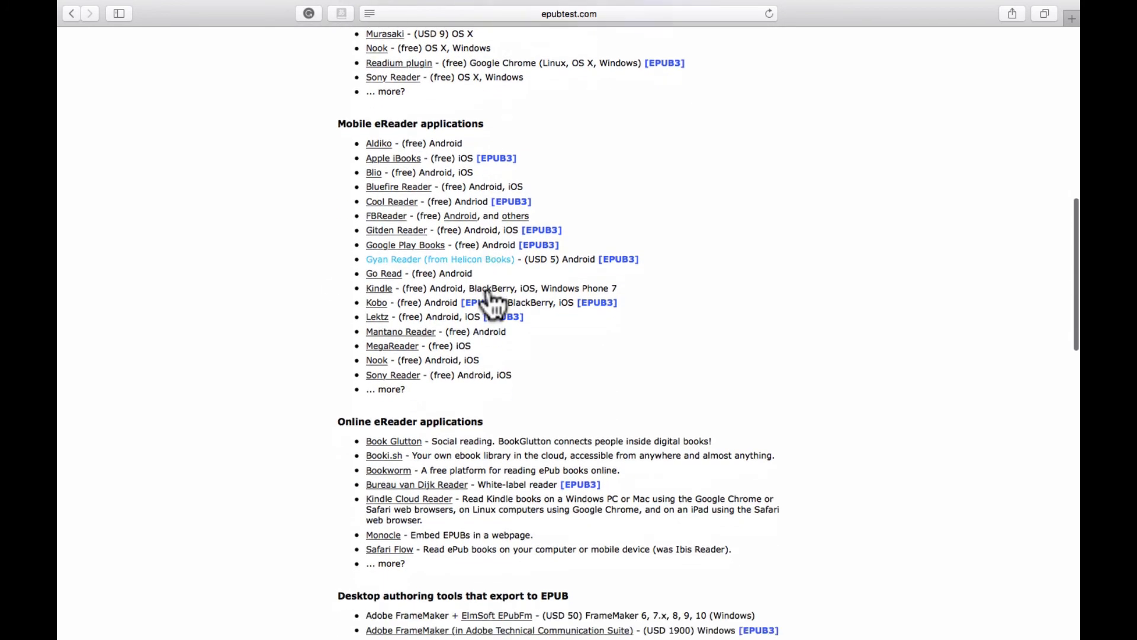
pyautogui.scroll(-11, 491, 300)
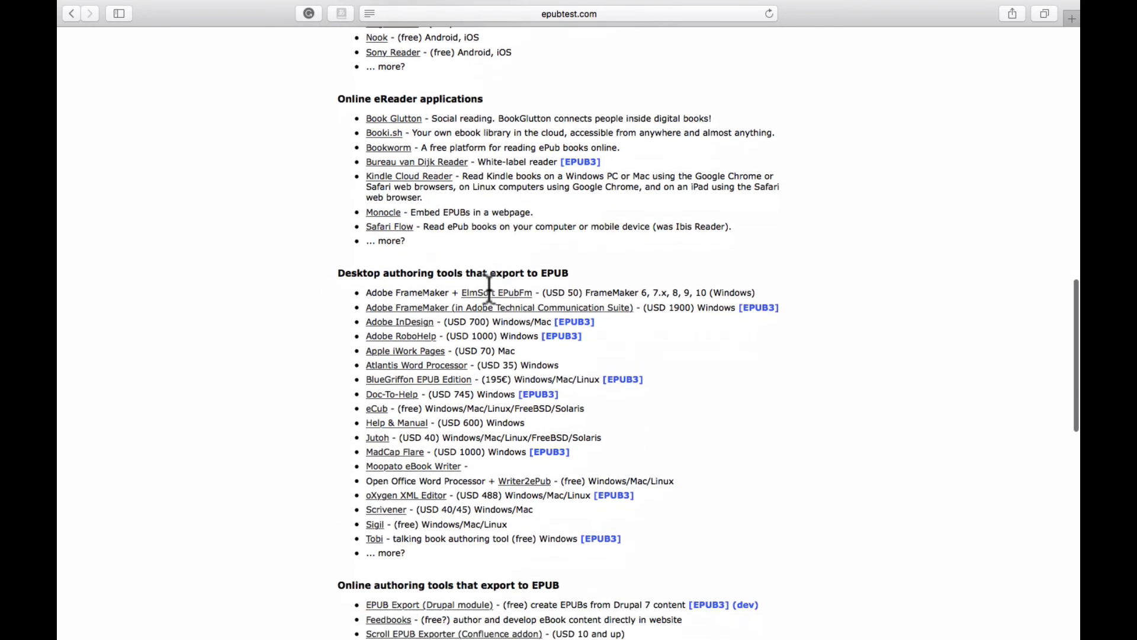
pyautogui.scroll(-11, 490, 289)
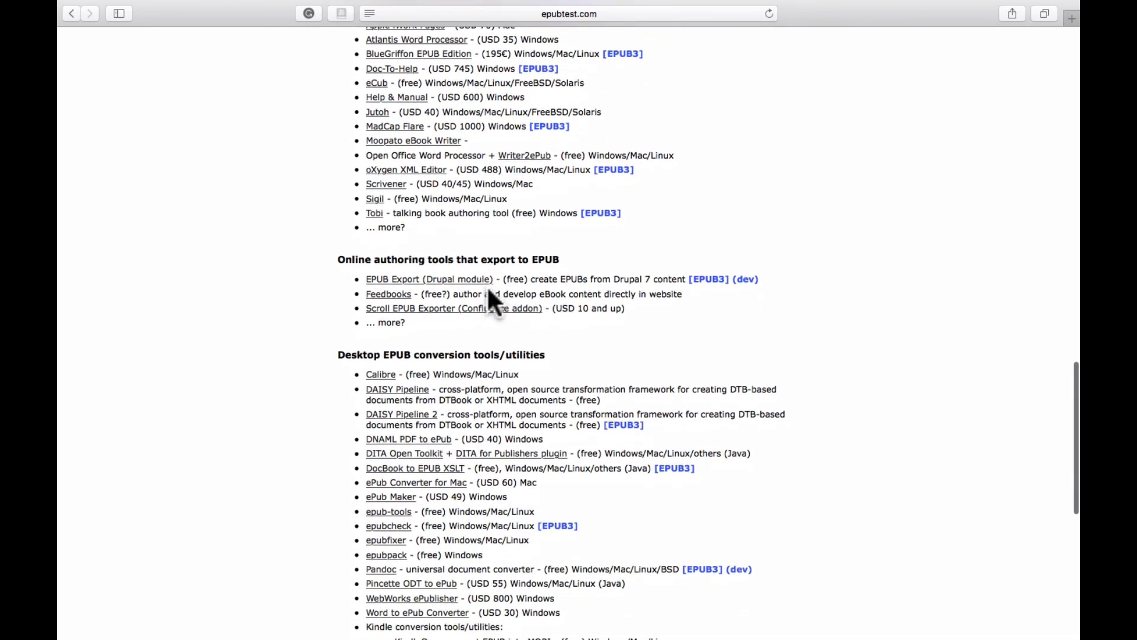
pyautogui.scroll(-11, 488, 289)
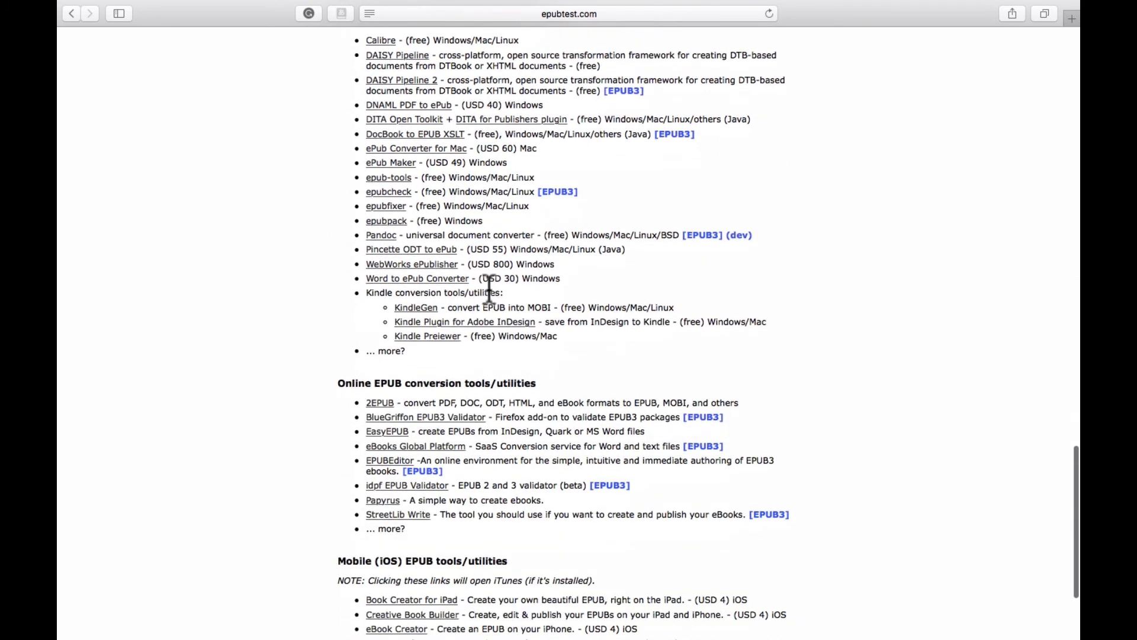
pyautogui.scroll(-3, 489, 289)
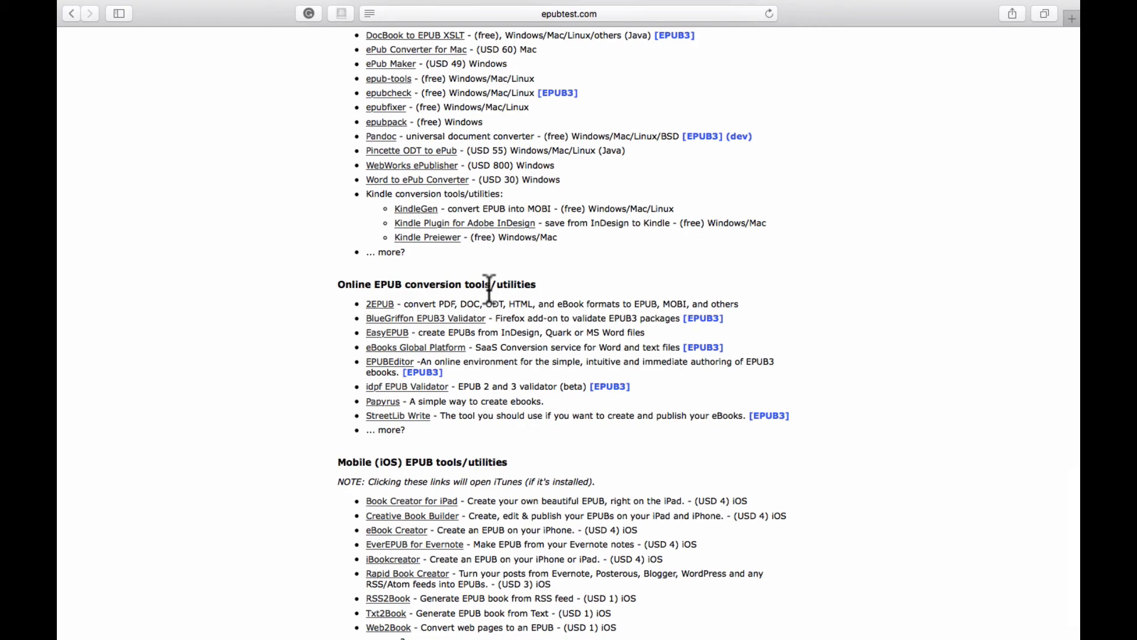
pyautogui.scroll(-2, 489, 289)
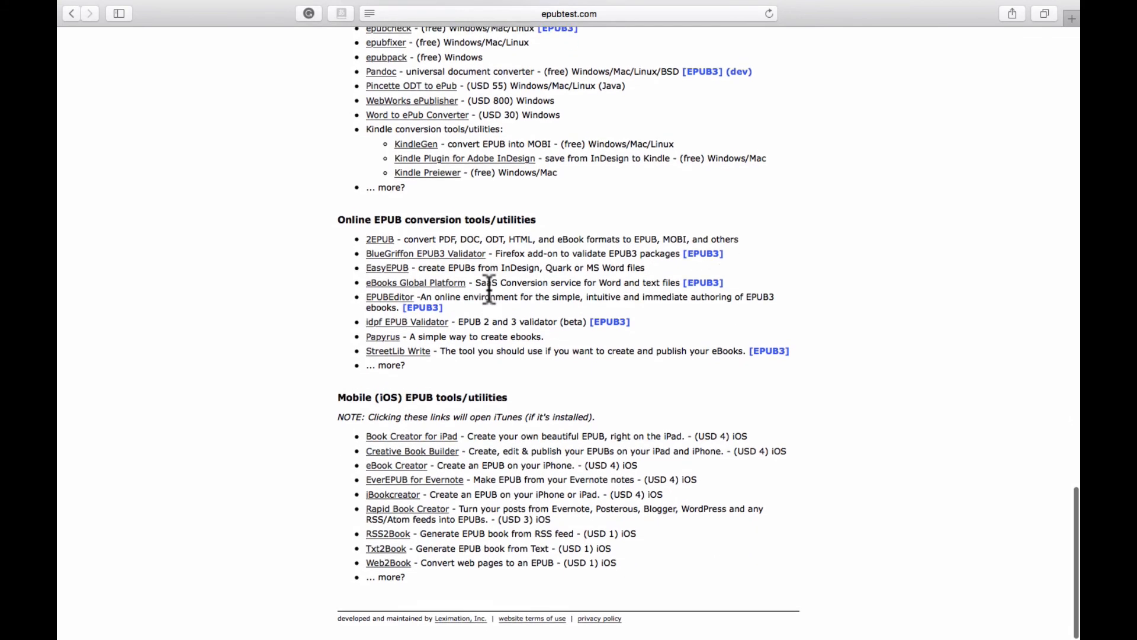
# Step: Review the page's desktop authoring tools and its desktop, mobile and online eReader applications again, checking which are marked EPUB3
pyautogui.scroll(10, 490, 289)
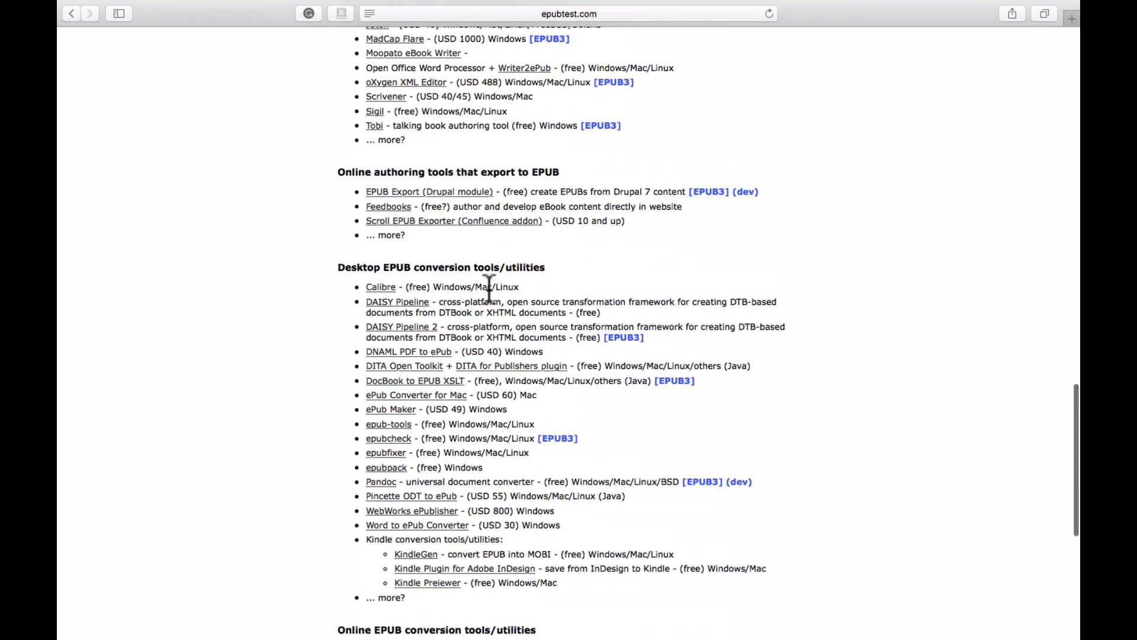
pyautogui.scroll(4, 490, 289)
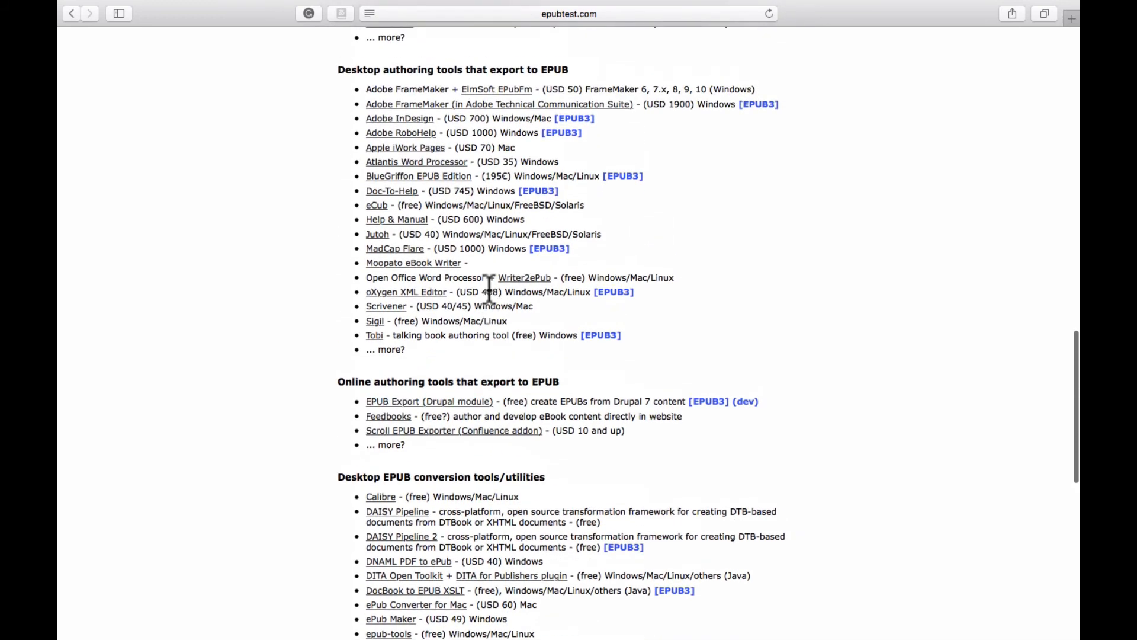
pyautogui.scroll(4, 490, 289)
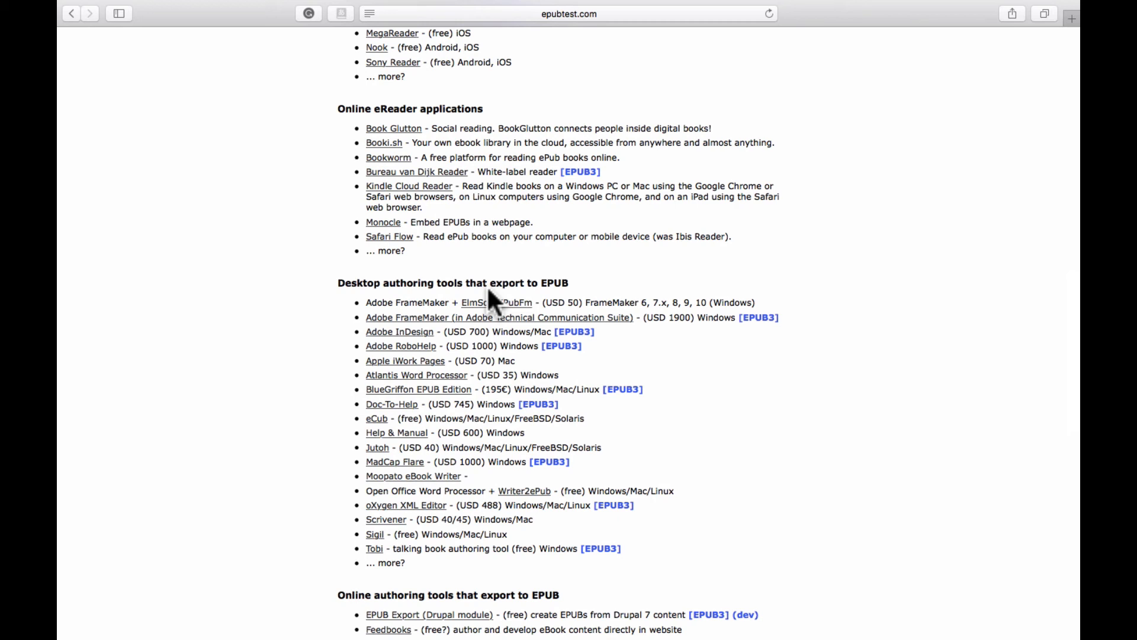
pyautogui.scroll(10, 490, 297)
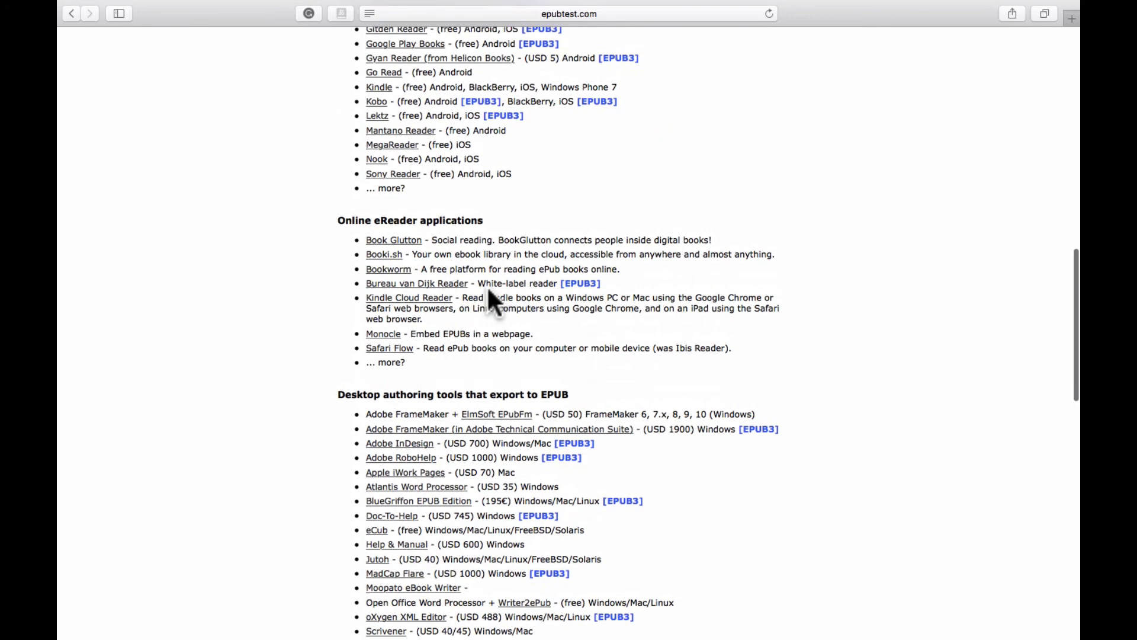
pyautogui.scroll(15, 490, 290)
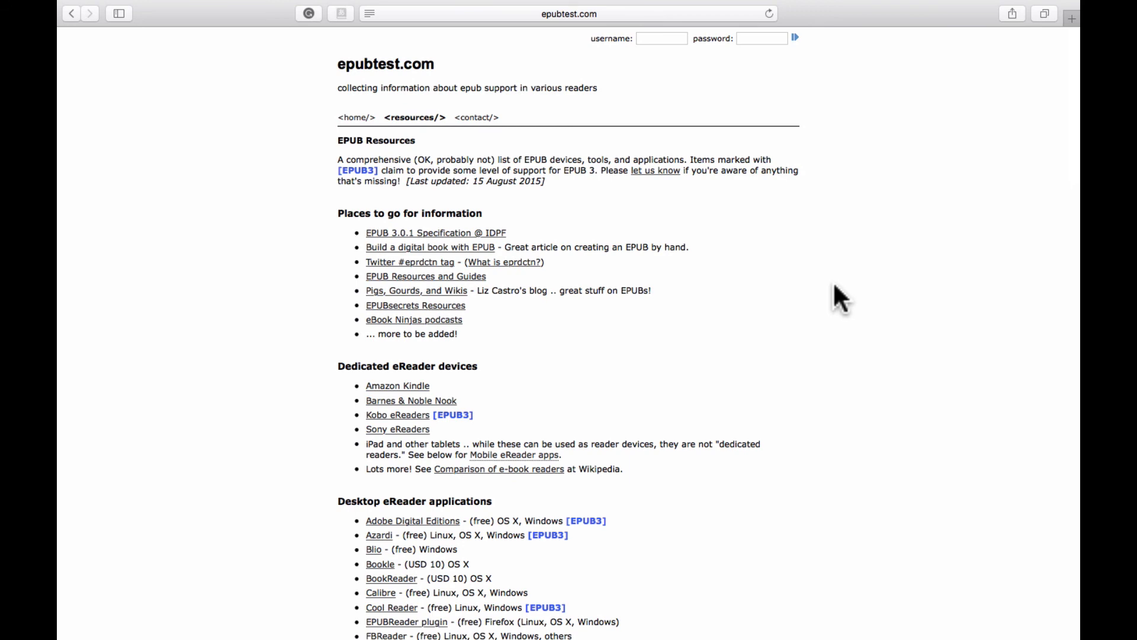
pyautogui.scroll(-10, 834, 286)
pyautogui.scroll(-5, 834, 286)
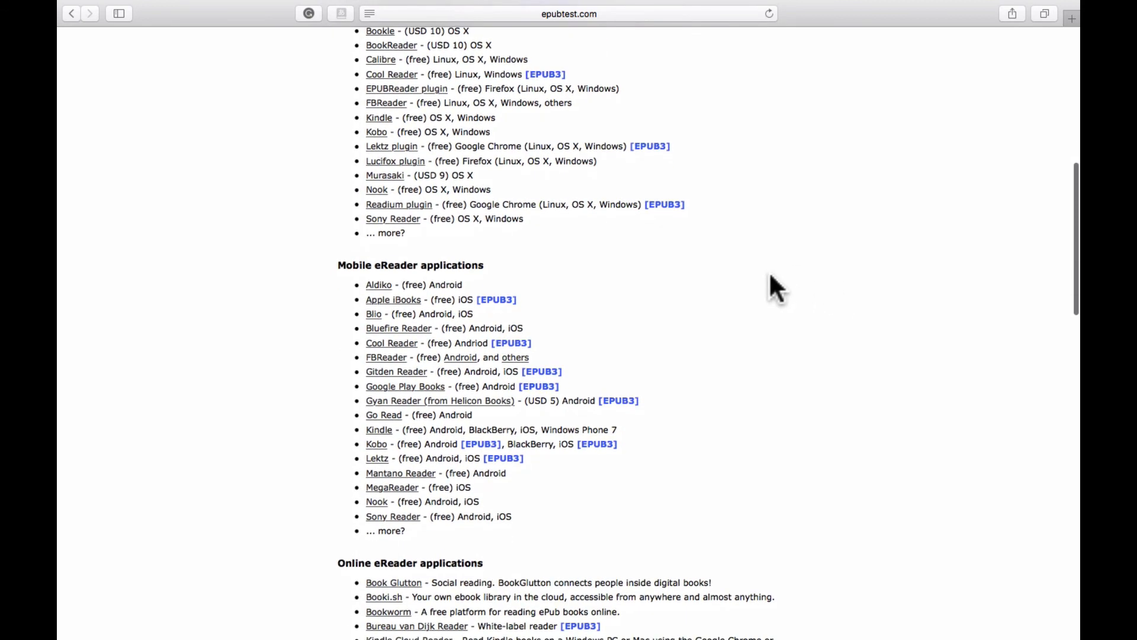
pyautogui.scroll(-4, 770, 275)
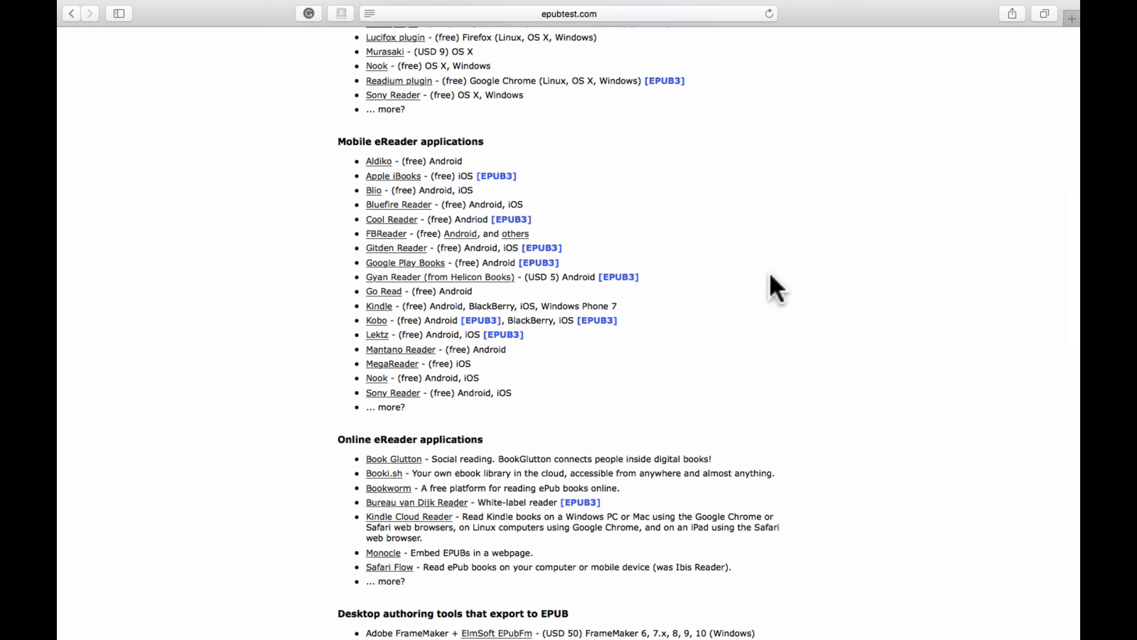
pyautogui.scroll(10, 772, 277)
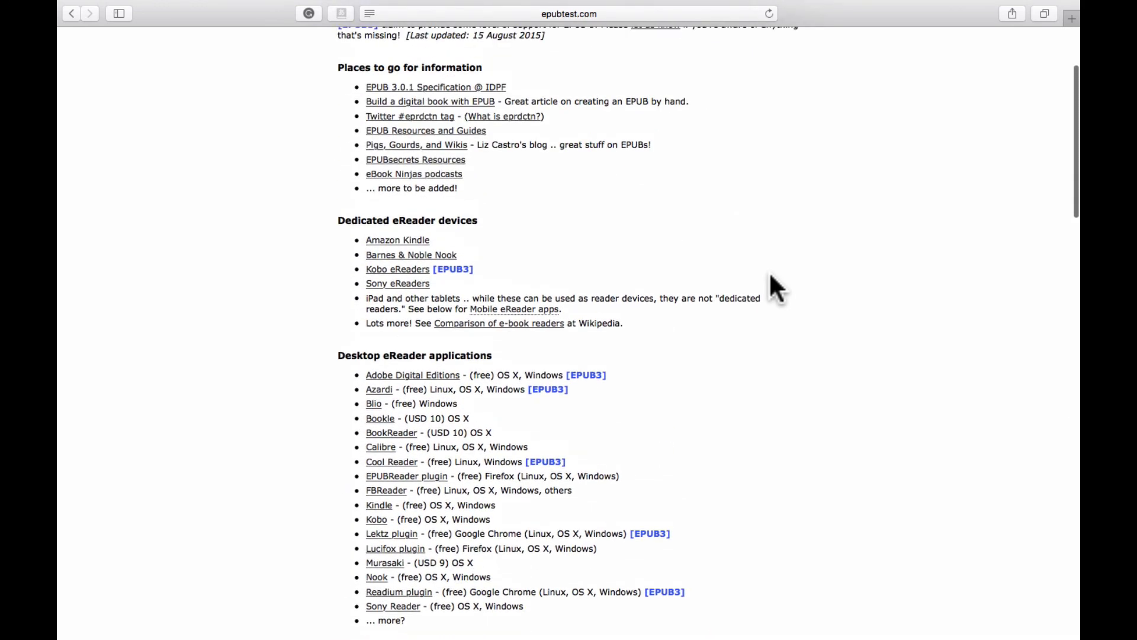